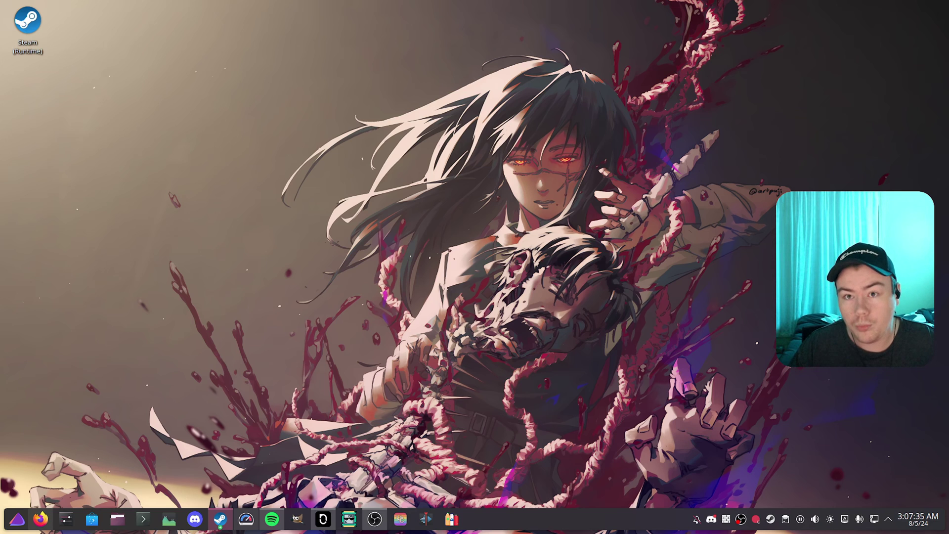
Launch KDE Partition Manager and authenticate with the account password to manage disks.
click(17, 519)
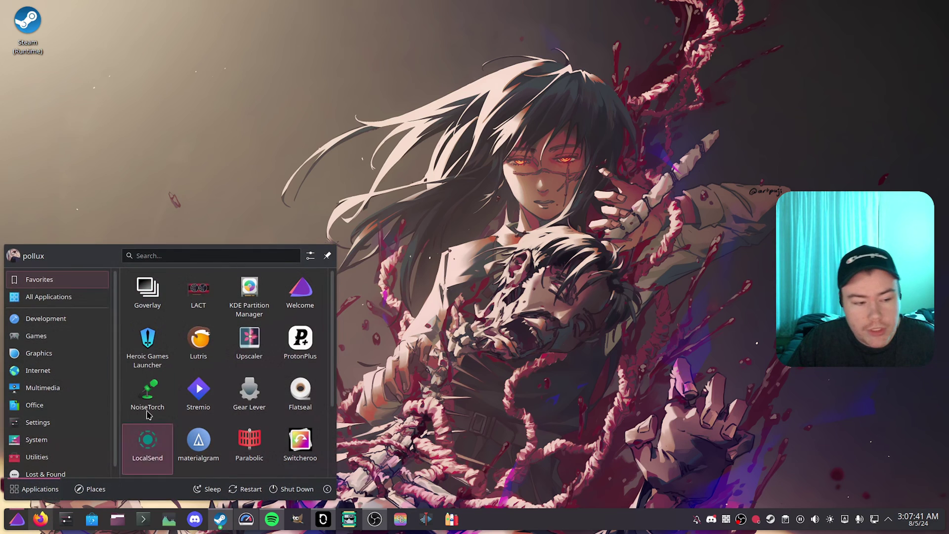
click(249, 296)
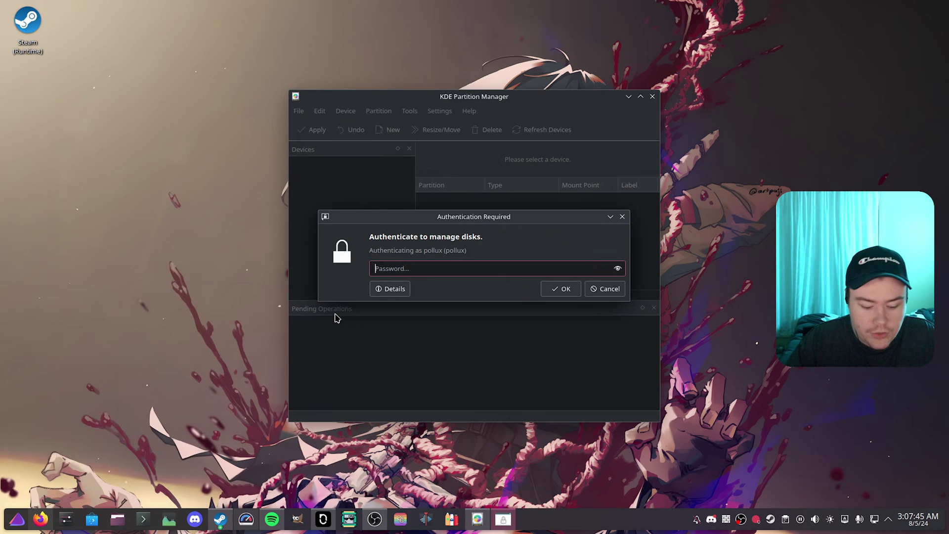
text(••••••••)
key(Return)
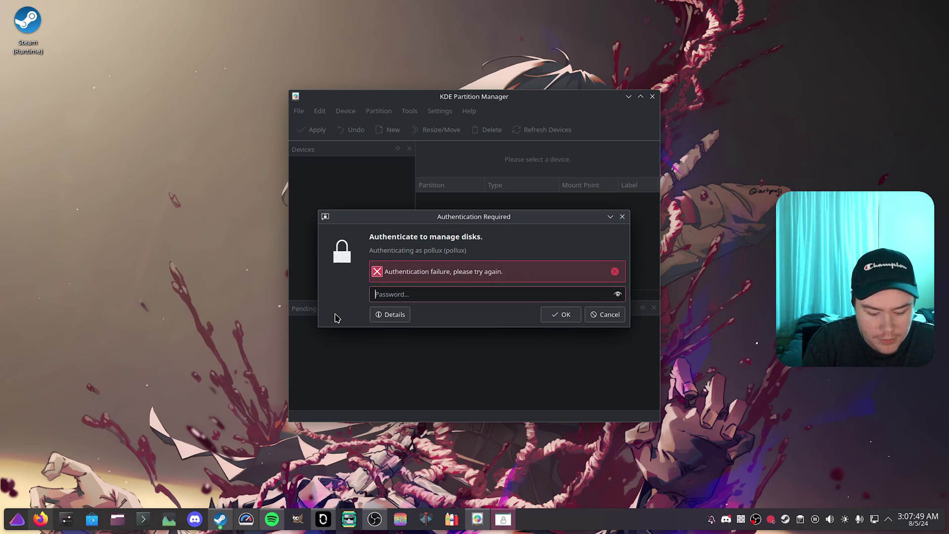
text(••••••••)
key(Return)
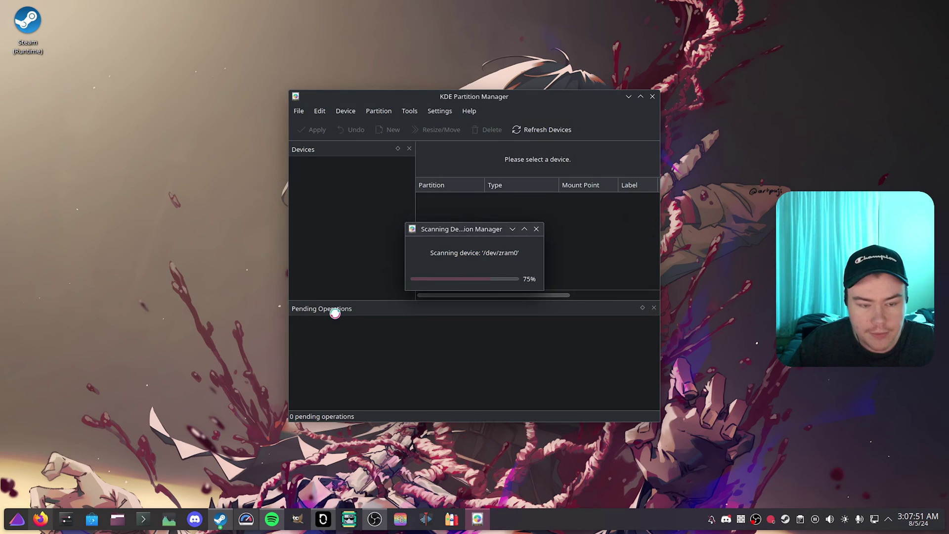
Enlarge the partition manager window and examine the partitions and file systems on the PNY, SPCC and CT1000BX500SSD1 drives.
drag(659, 421, 845, 485)
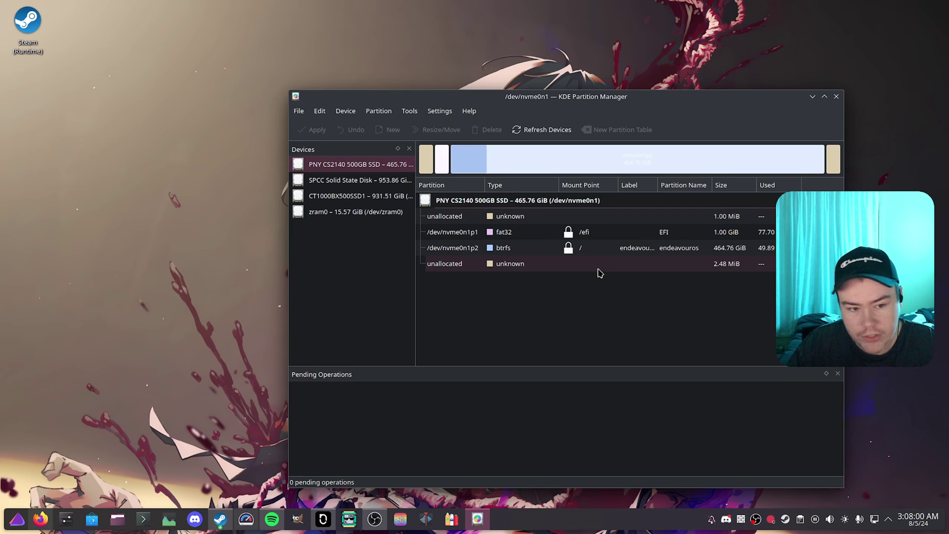
click(546, 250)
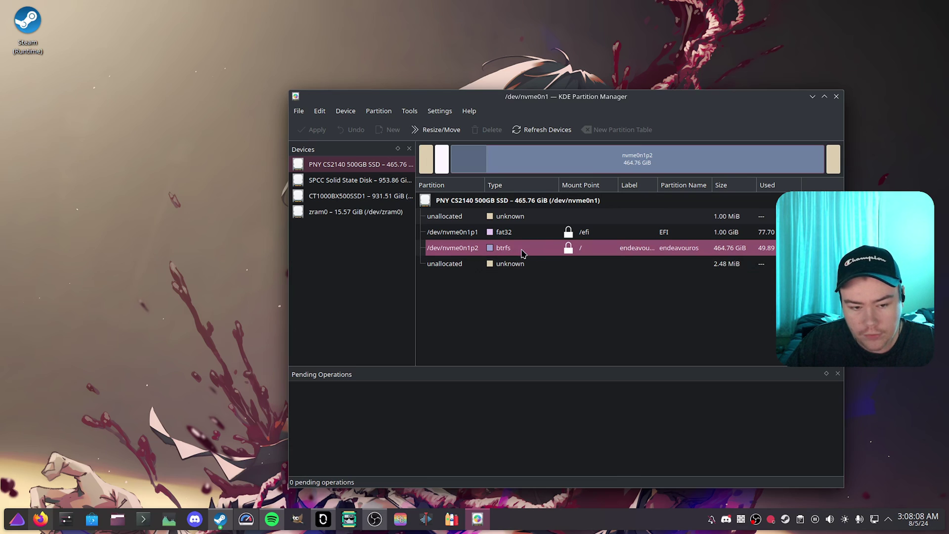
click(362, 180)
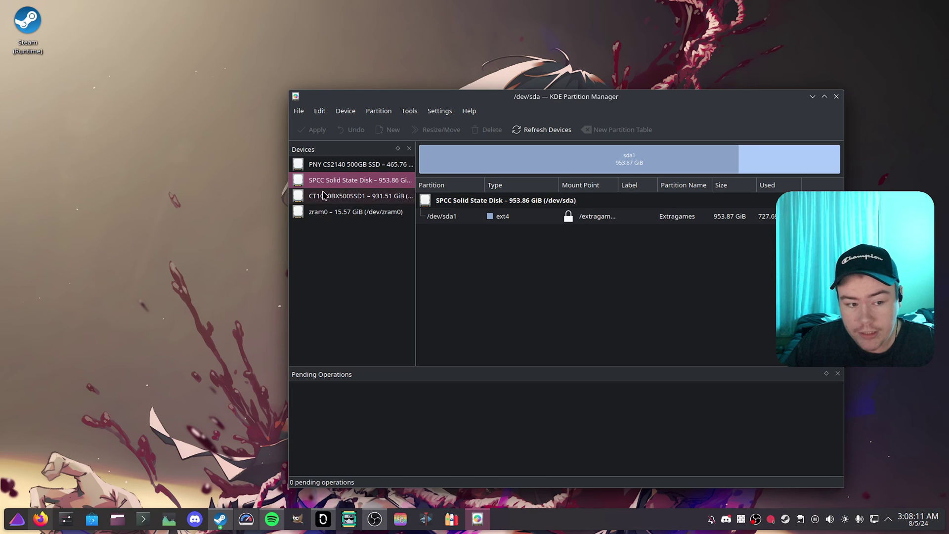
click(361, 195)
drag(792, 100, 672, 85)
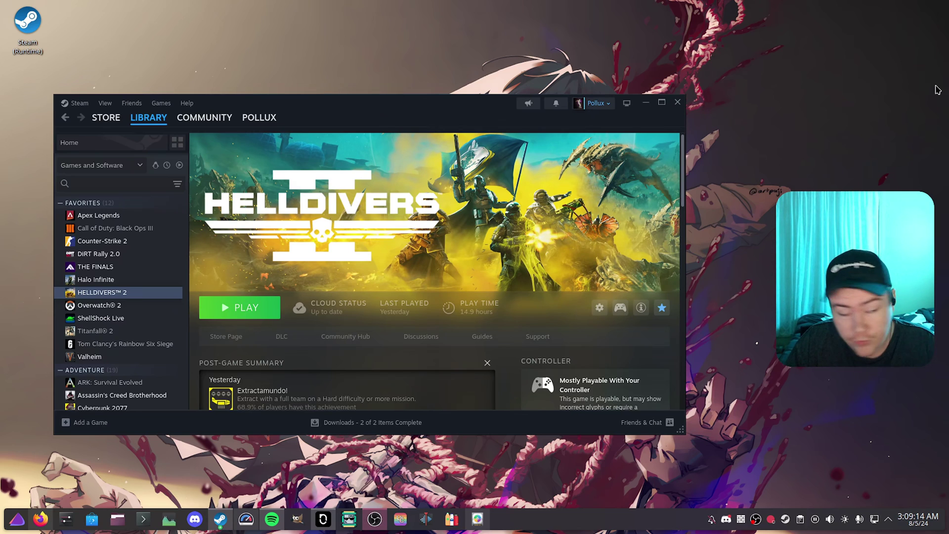
Switch to Steam and enable Steam Play for all other titles in the Compatibility settings, postponing the restart.
drag(361, 114, 442, 109)
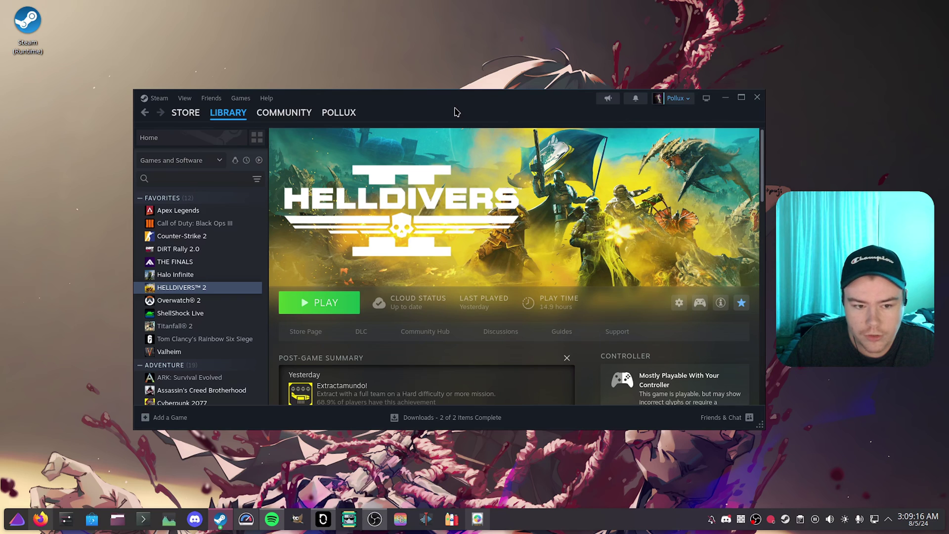
click(159, 97)
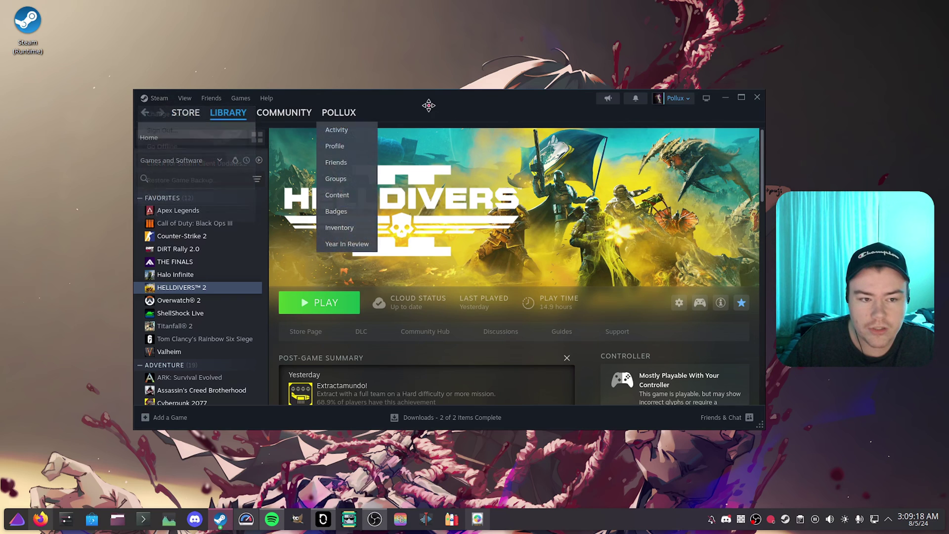
key(alt+F4)
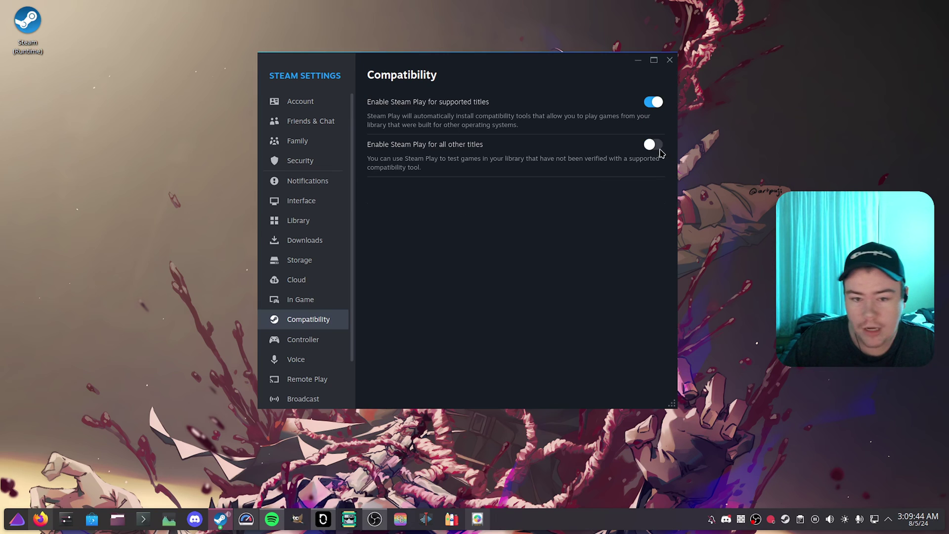
click(652, 144)
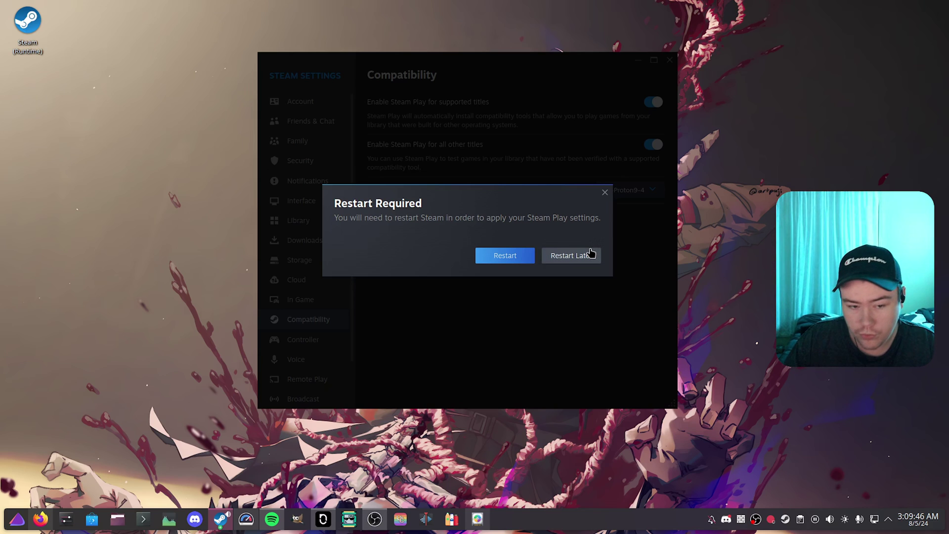
click(591, 254)
Set other titles to run with Proton 9.0-1 and postpone the Steam restart.
click(640, 189)
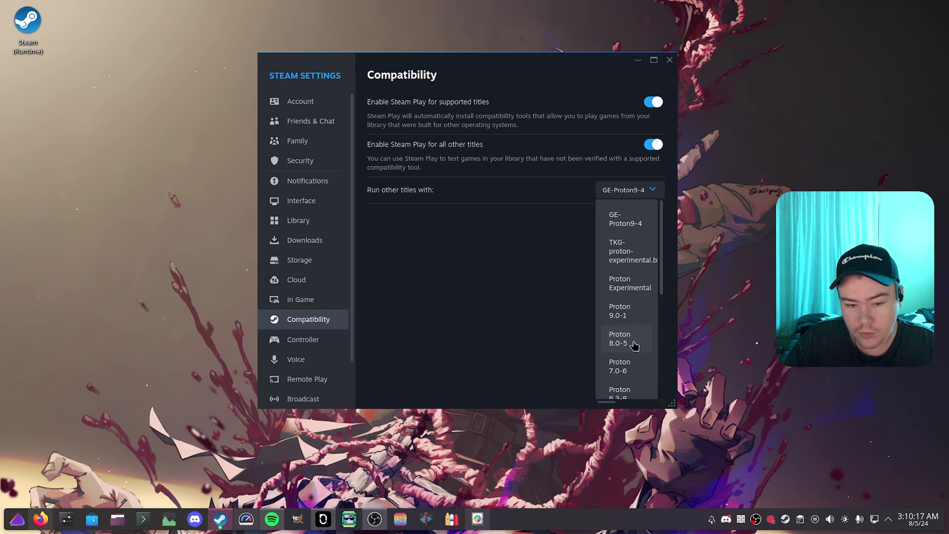
click(645, 317)
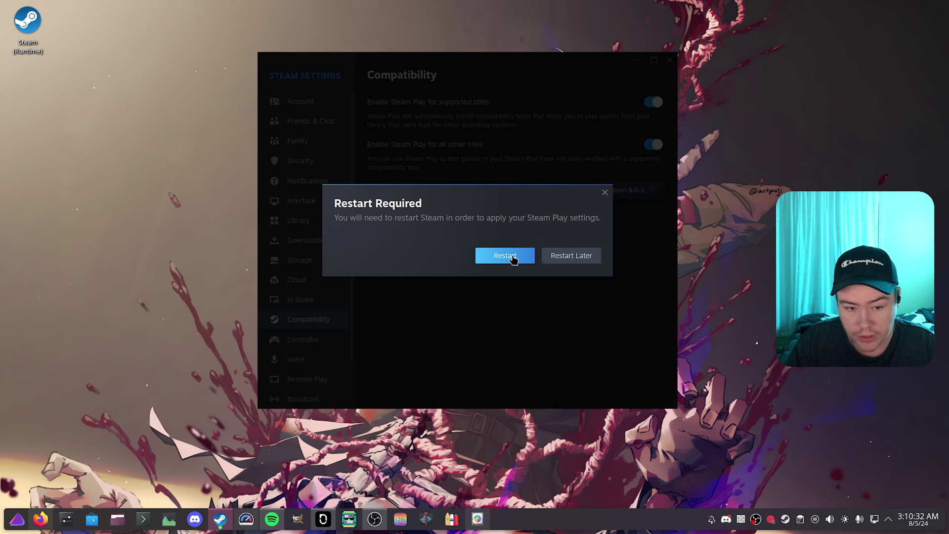
click(556, 261)
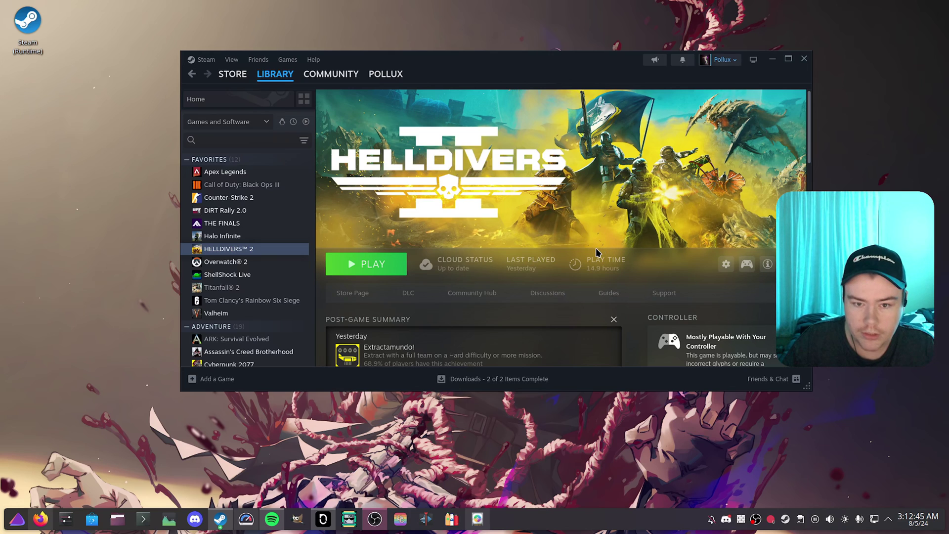
View the launch options in the HELLDIVERS 2 properties, then close the properties window.
click(726, 264)
drag(544, 80, 640, 86)
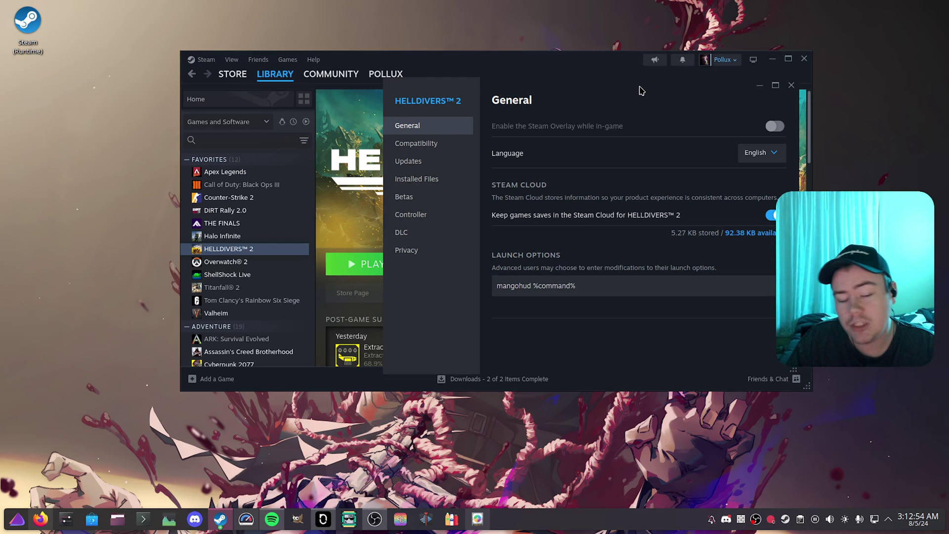
triple_click(612, 283)
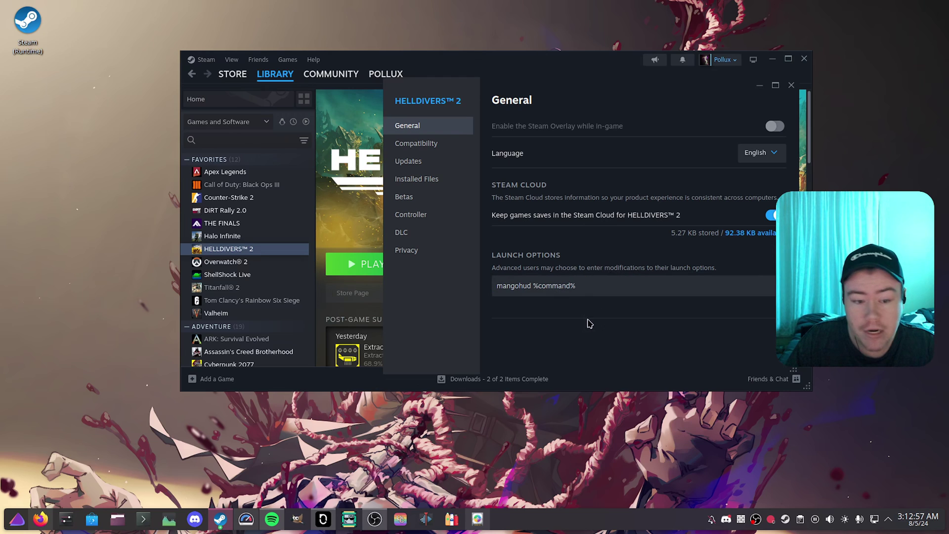
click(792, 85)
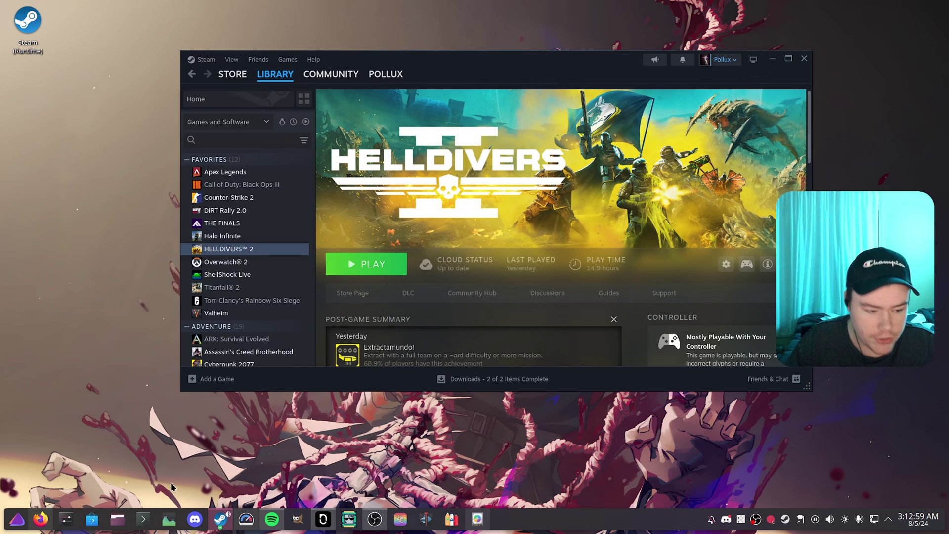
Switch to Discover and search the software catalogue for goverlay.
click(149, 522)
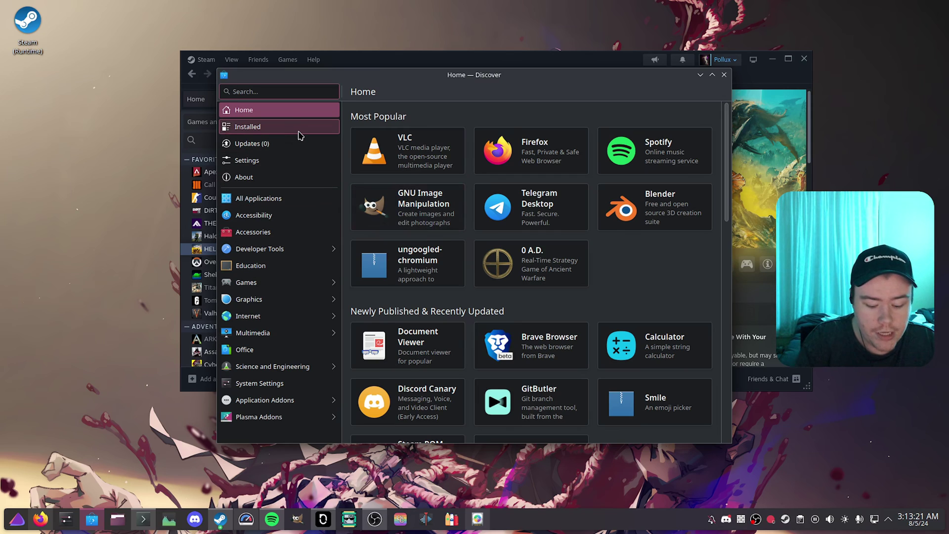
text(govern)
key(BackSpace)
key(BackSpace)
key(BackSpace)
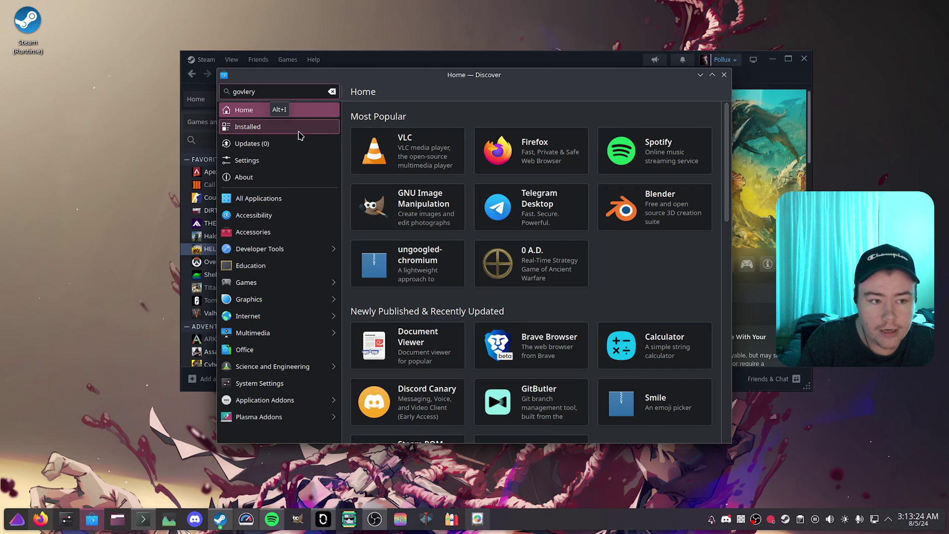
text(erlay)
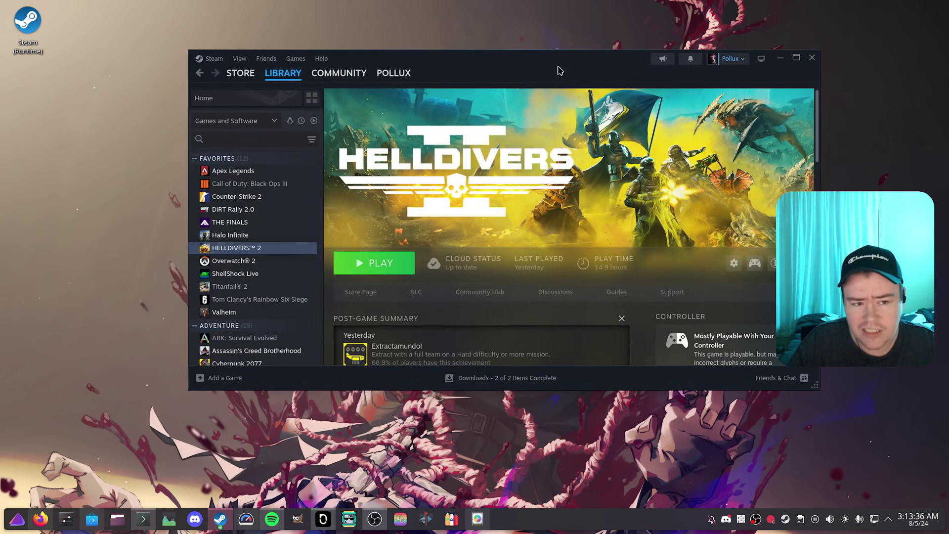
Look up the package in a Konsole terminal with "yay goverlay", then abort the install prompt and close the terminal.
key(ctrl+alt+t)
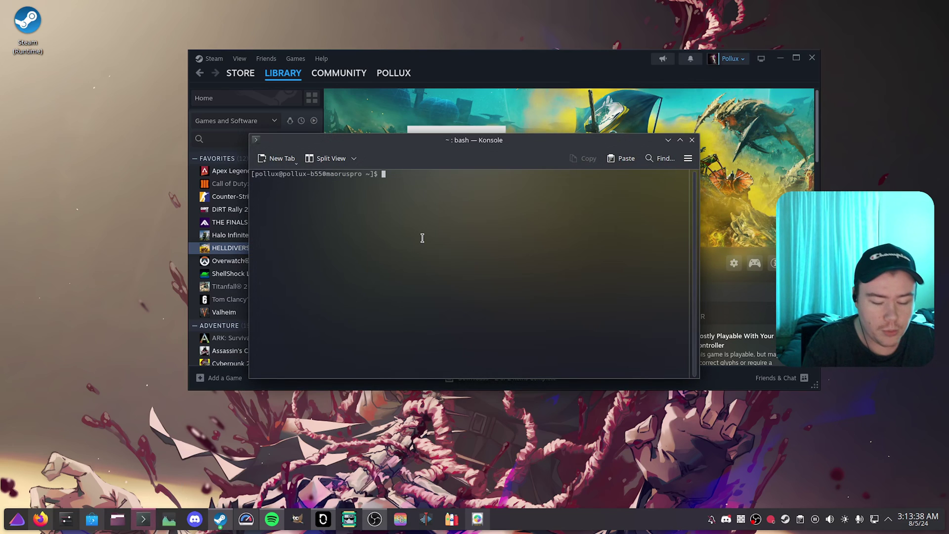
text(yay goverlay)
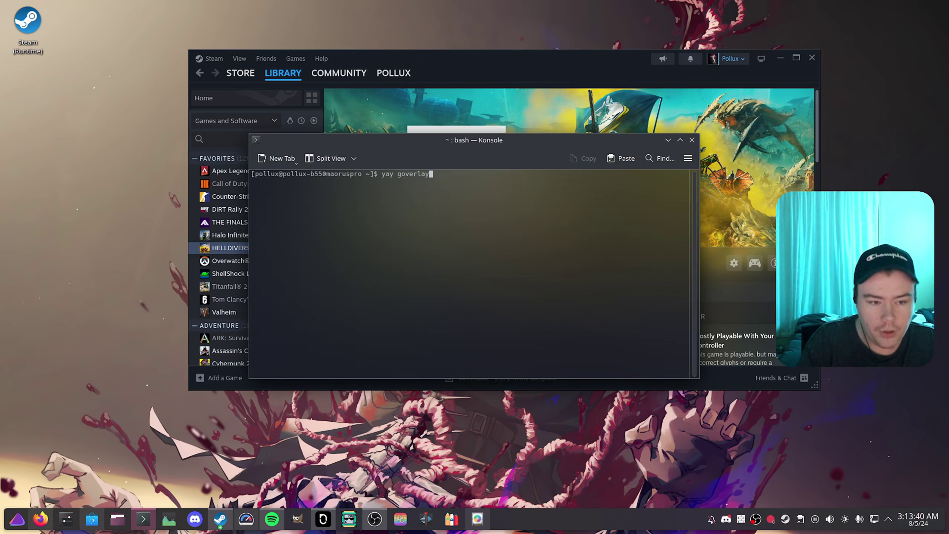
key(Return)
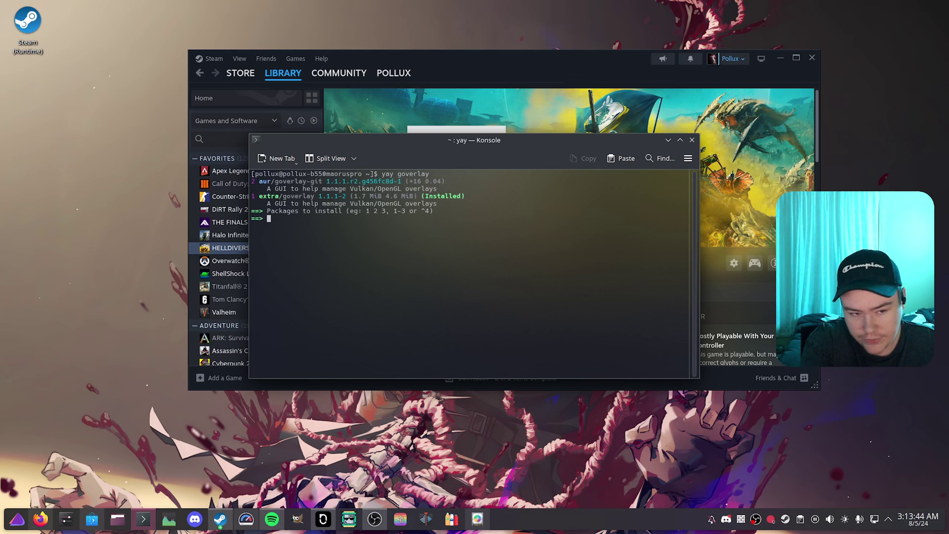
key(ctrl+c)
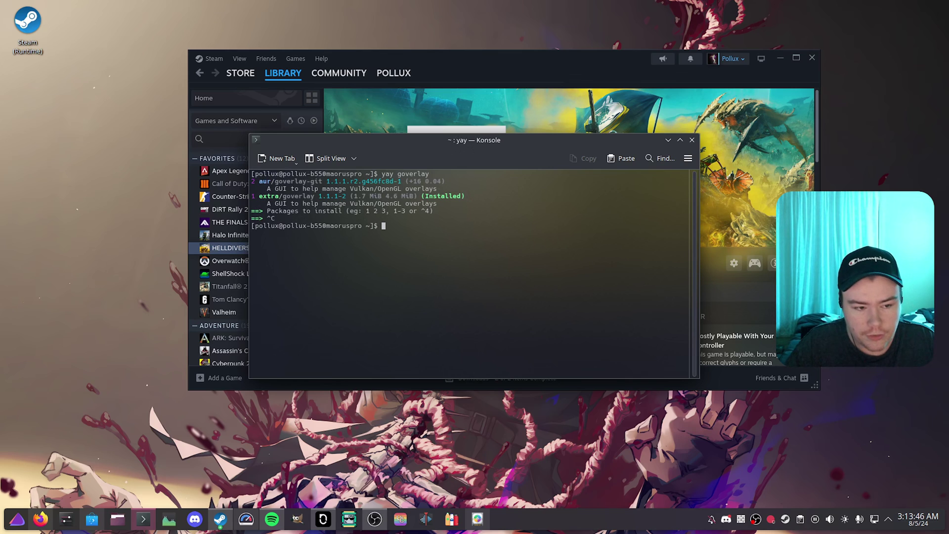
key(ctrl+d)
Launch Goverlay and arrange its settings window beside the spinning-cube preview window.
click(18, 518)
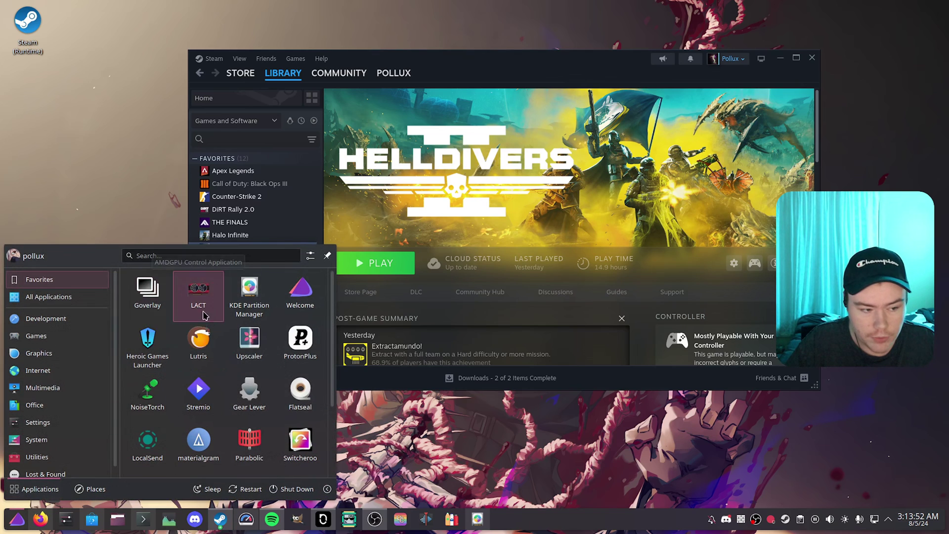
click(158, 300)
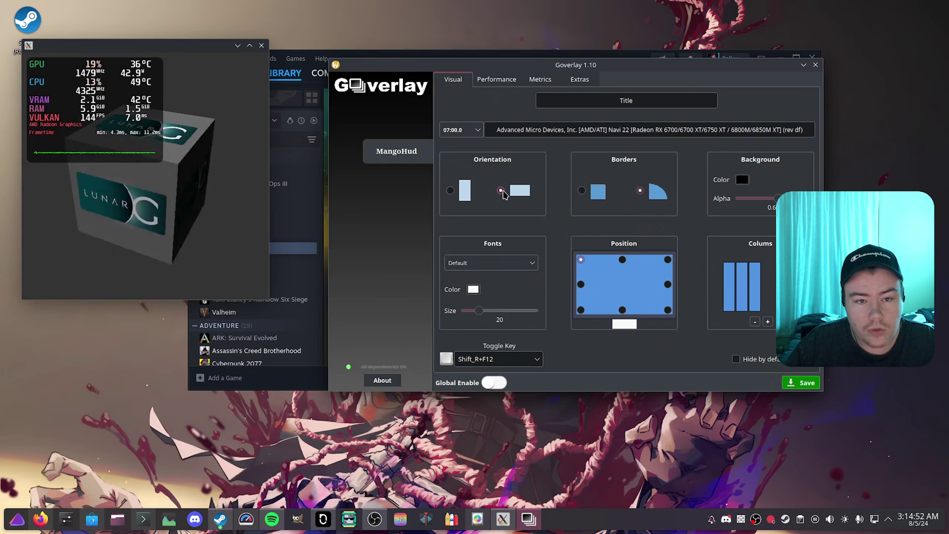
drag(596, 60, 615, 61)
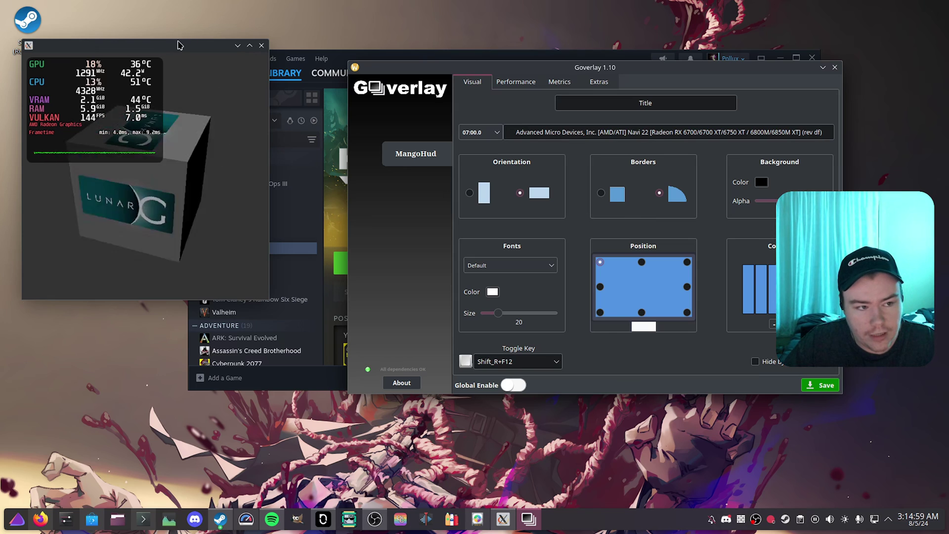
drag(178, 45, 227, 49)
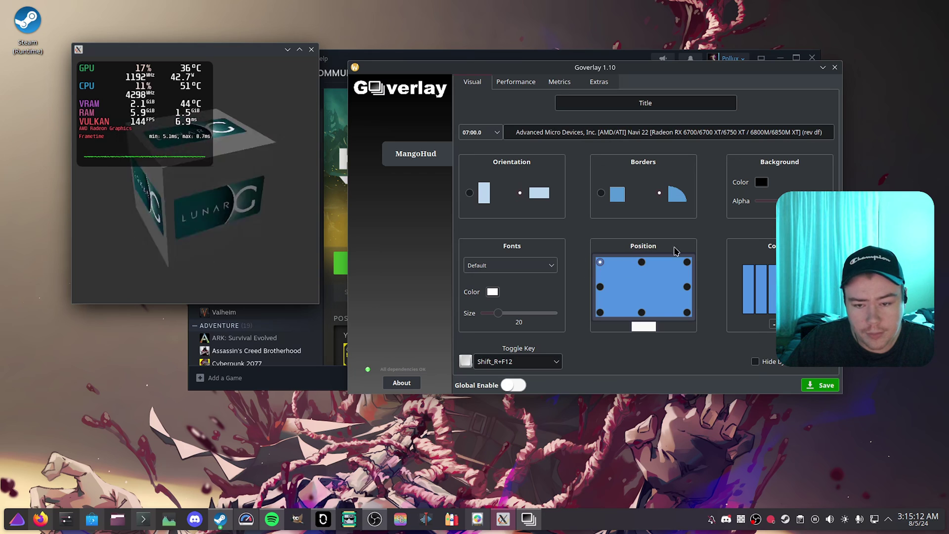
Check the overlay's background colour choices without changing them, and set the MangoHud orientation to vertical.
click(761, 181)
click(715, 114)
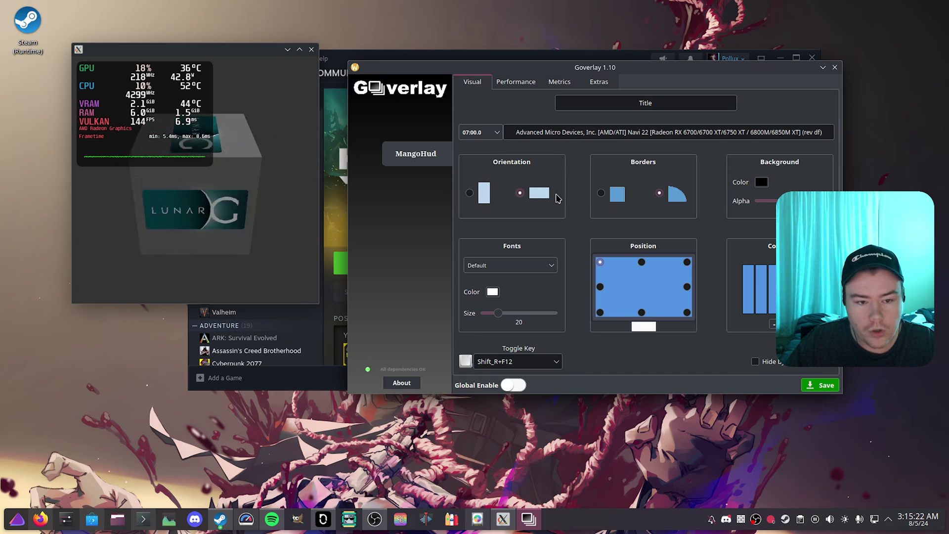
click(471, 191)
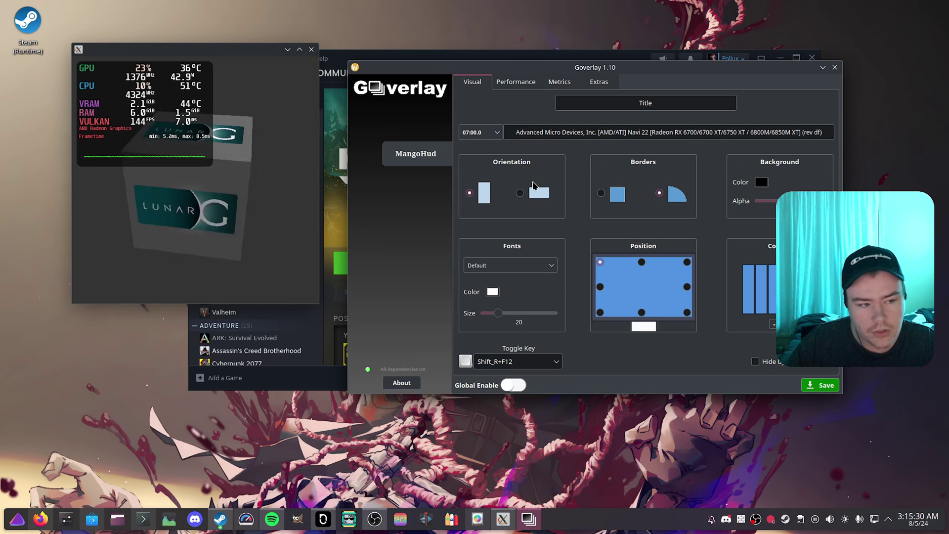
Review the performance options, turn off the RAM metric for the overlay, and save the MangoHud configuration.
click(515, 83)
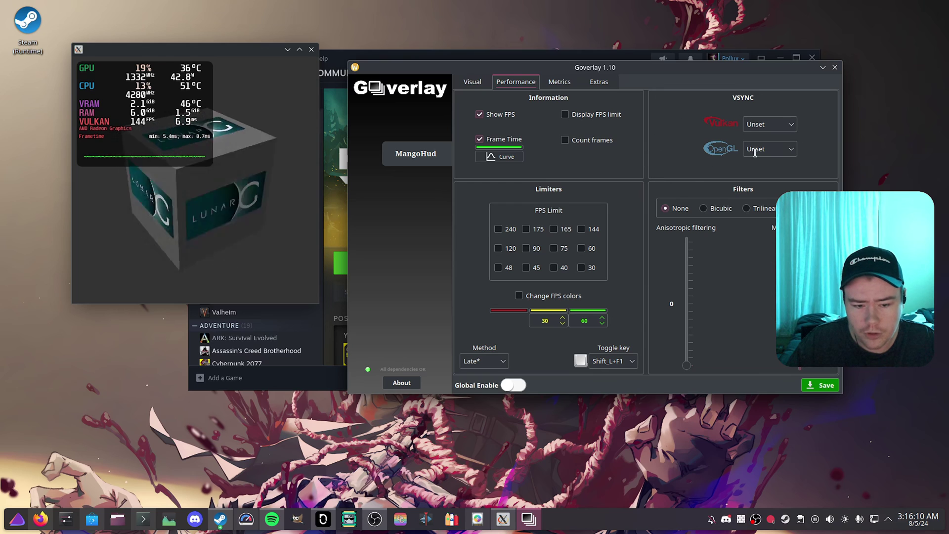
click(559, 82)
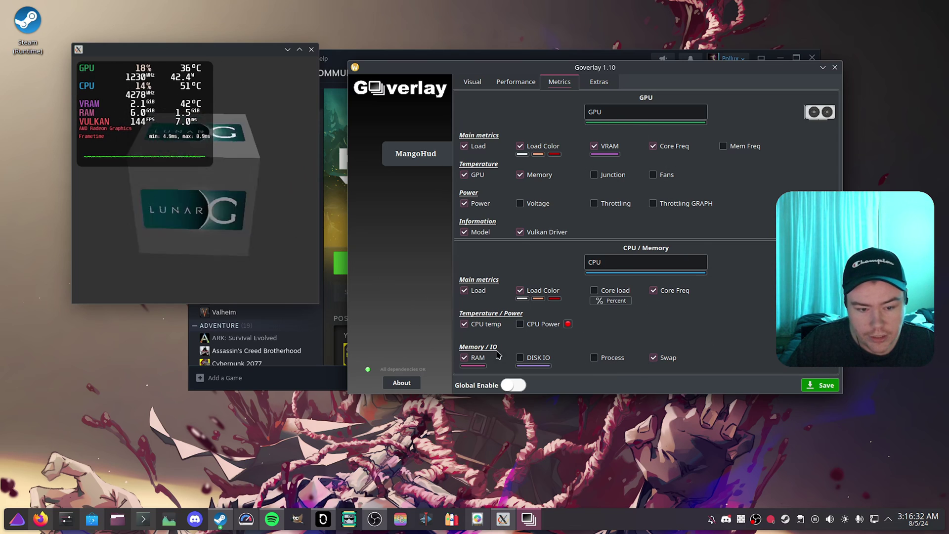
click(464, 357)
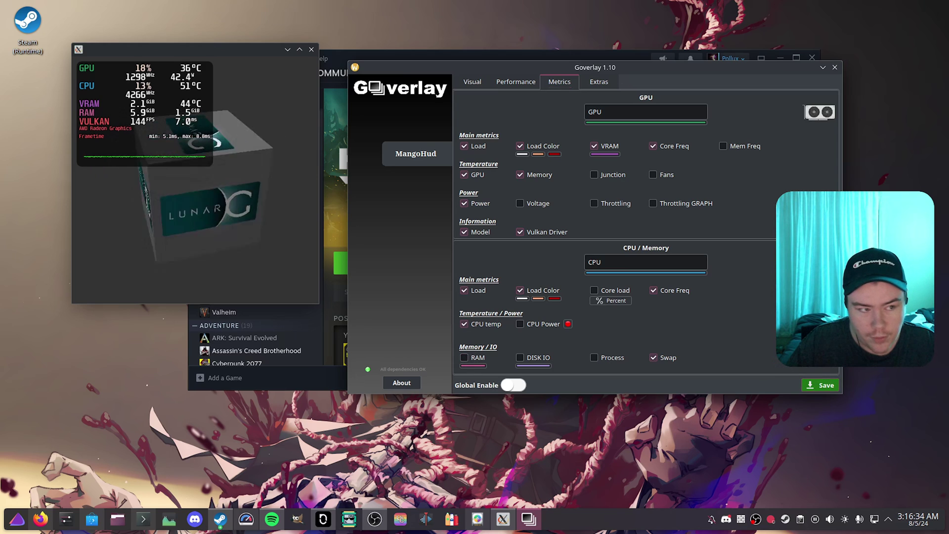
click(821, 385)
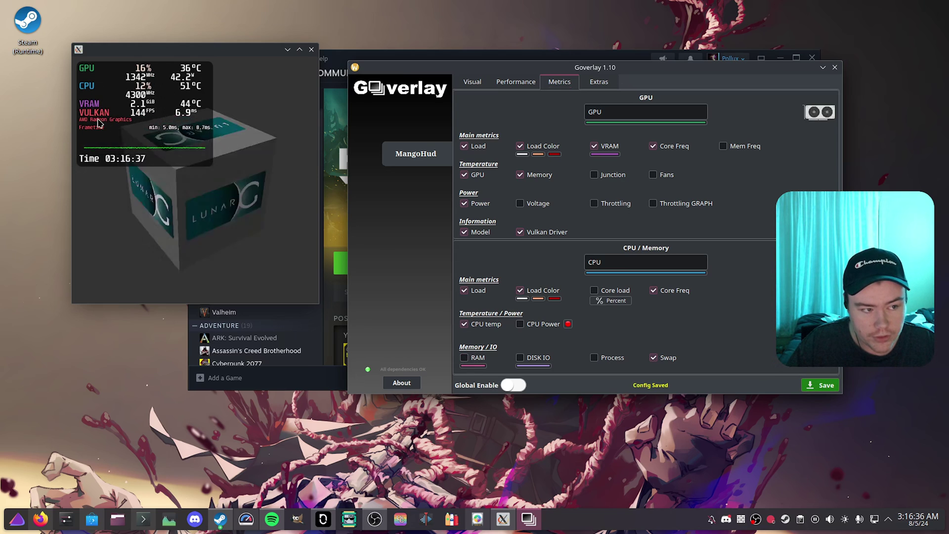
Turn the RAM metric back on, save the MangoHud configuration, and look over the extra options before saving again.
click(464, 358)
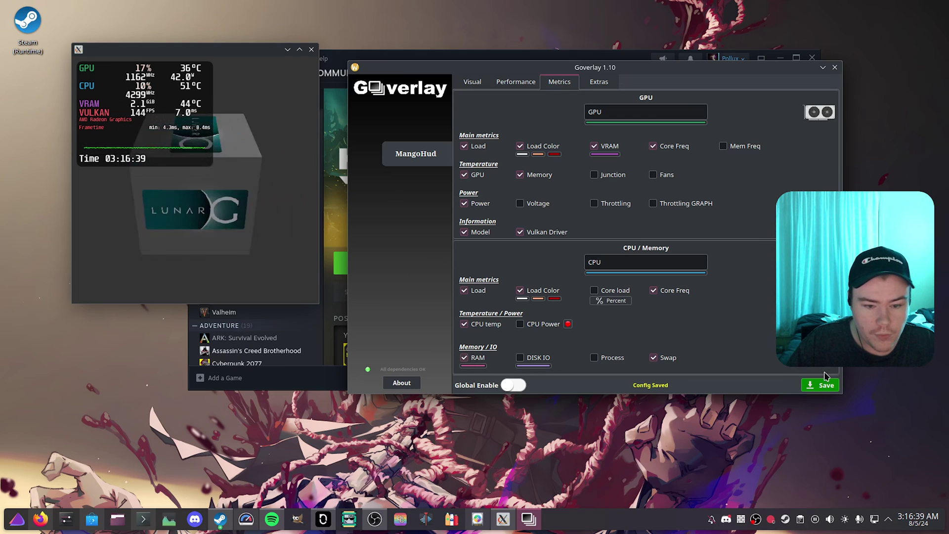
click(821, 385)
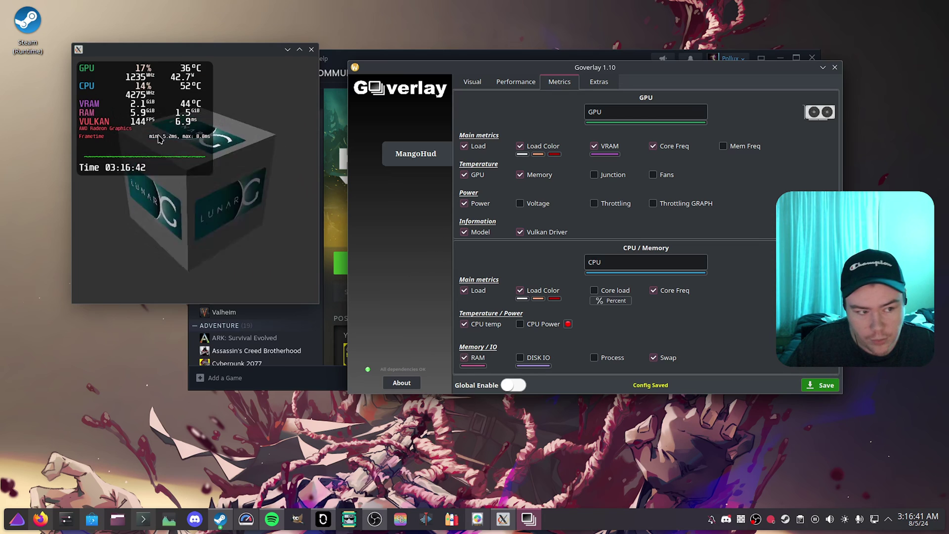
click(599, 82)
click(821, 385)
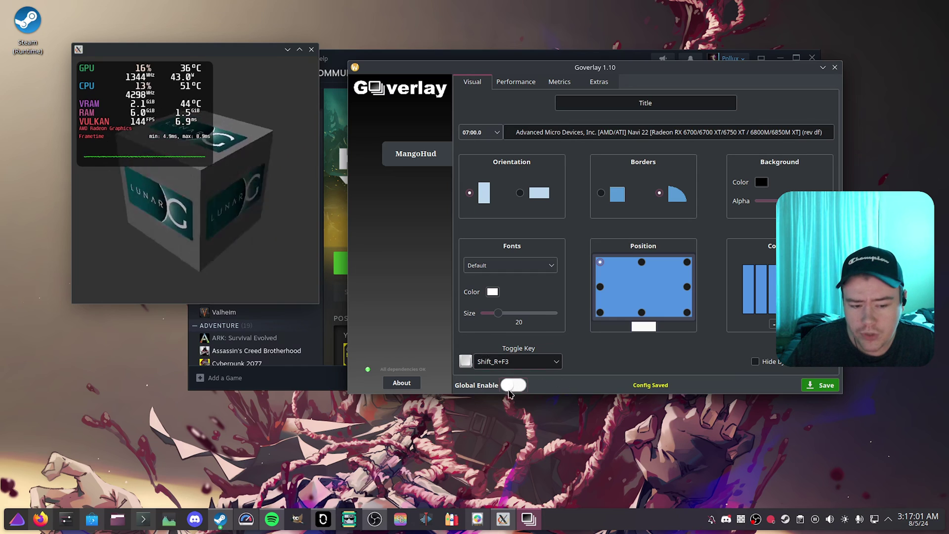
Turn on Global Enable for MangoHud in Goverlay and dismiss the restart notice.
click(513, 385)
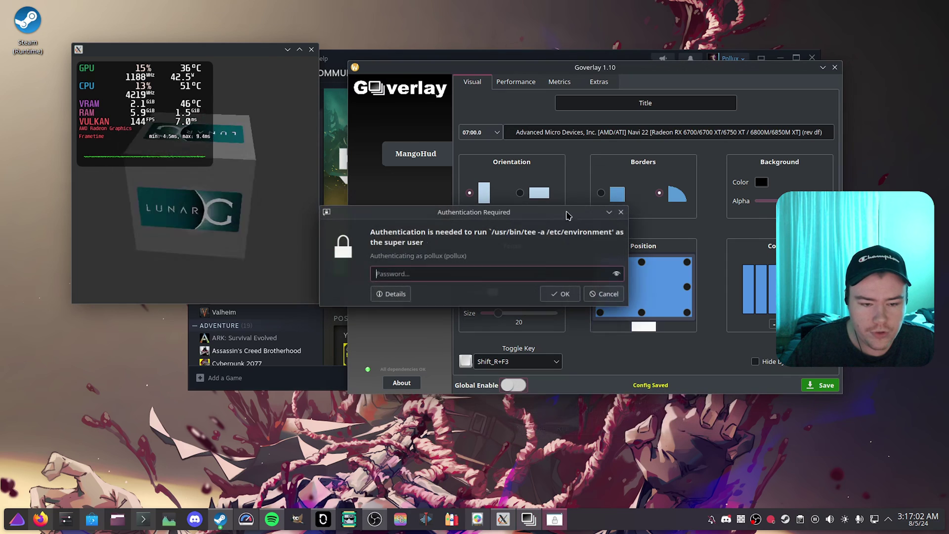
click(604, 295)
click(511, 269)
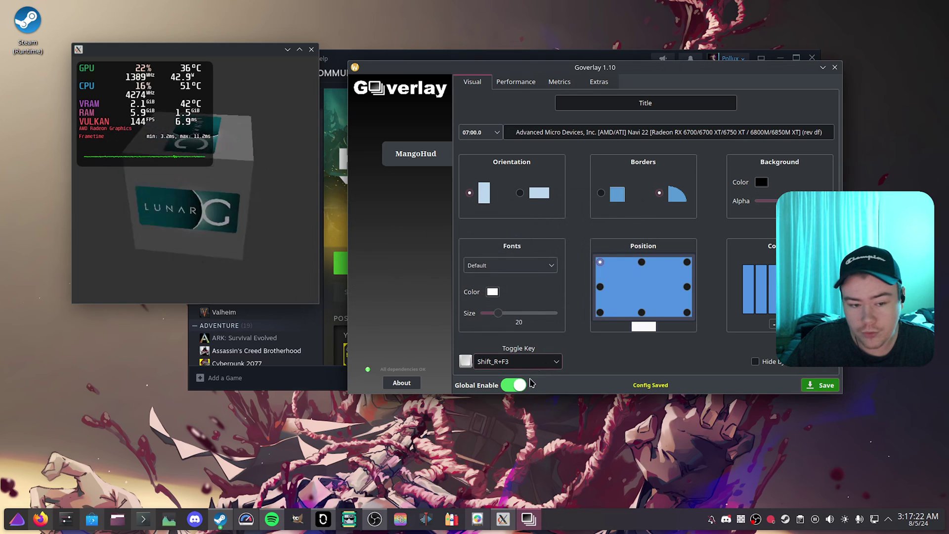
Turn off MangoHud's Global Enable, authorise the change with the account password, and dismiss the restart notice.
click(527, 384)
text(******)
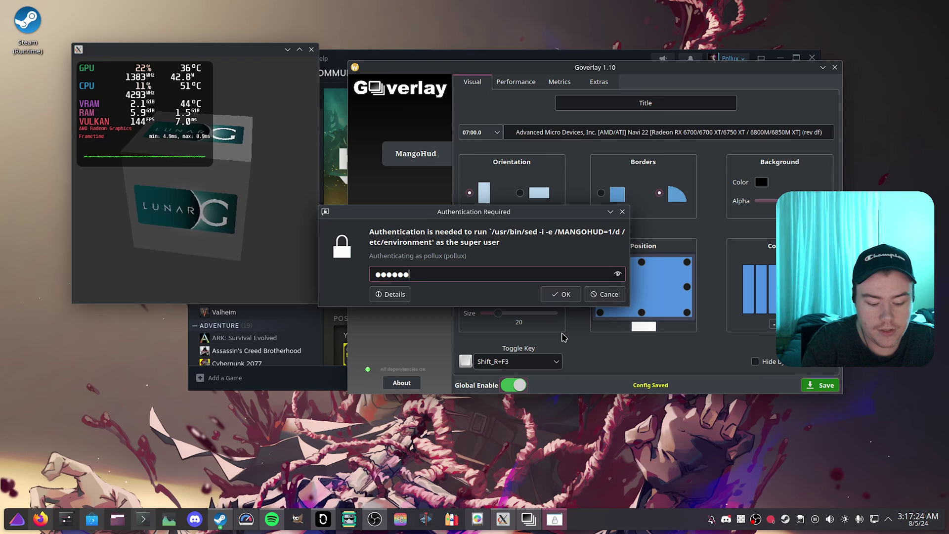
text(*)
key(Return)
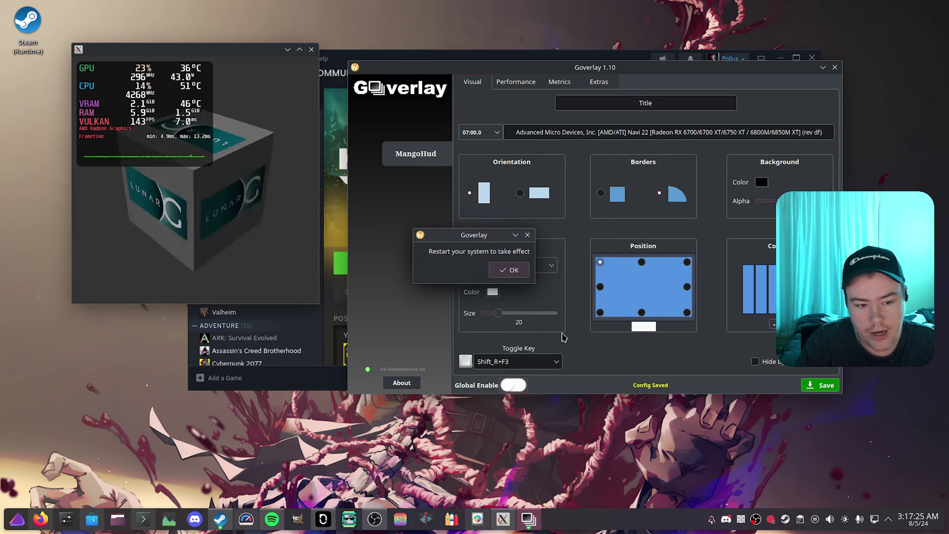
click(513, 270)
Close the cube preview, minimise Goverlay, and open the HELLDIVERS 2 properties in Steam to examine its launch options.
click(310, 49)
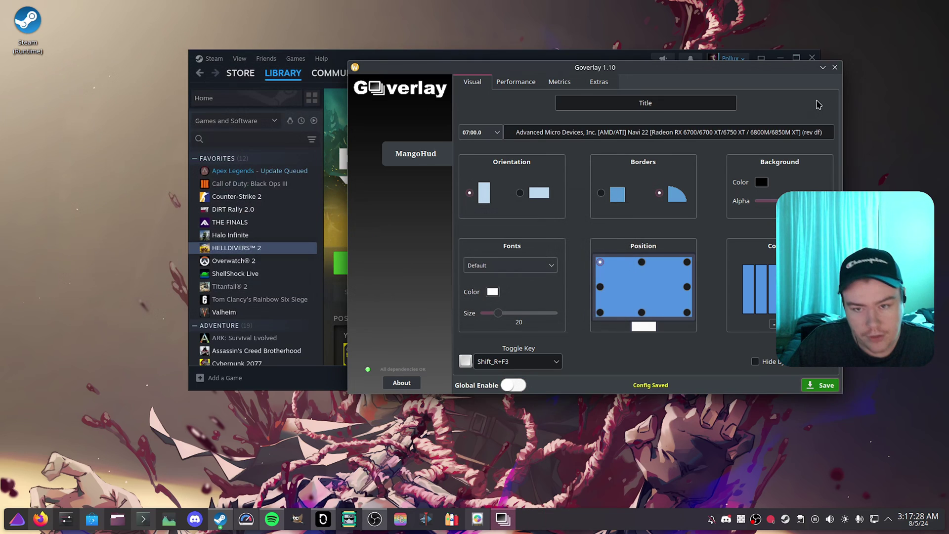
click(823, 67)
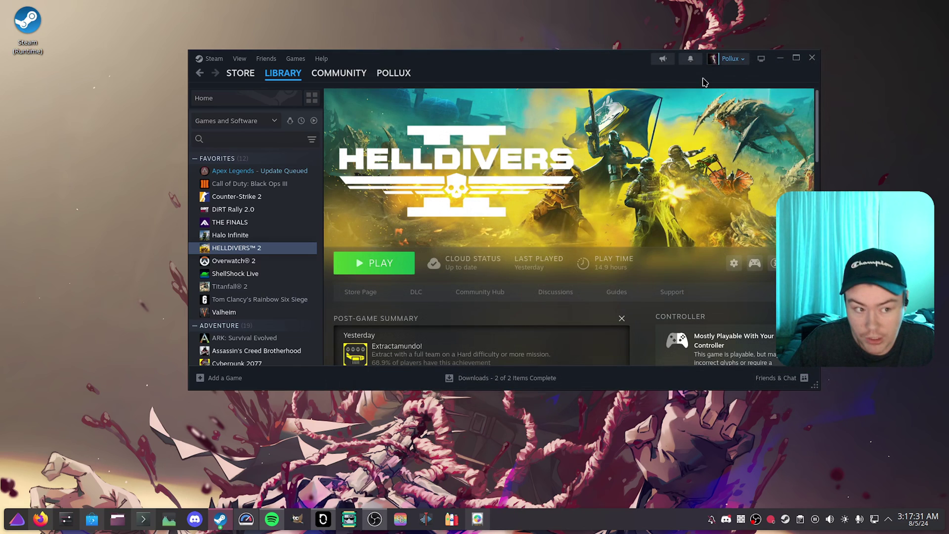
right_click(255, 248)
click(279, 322)
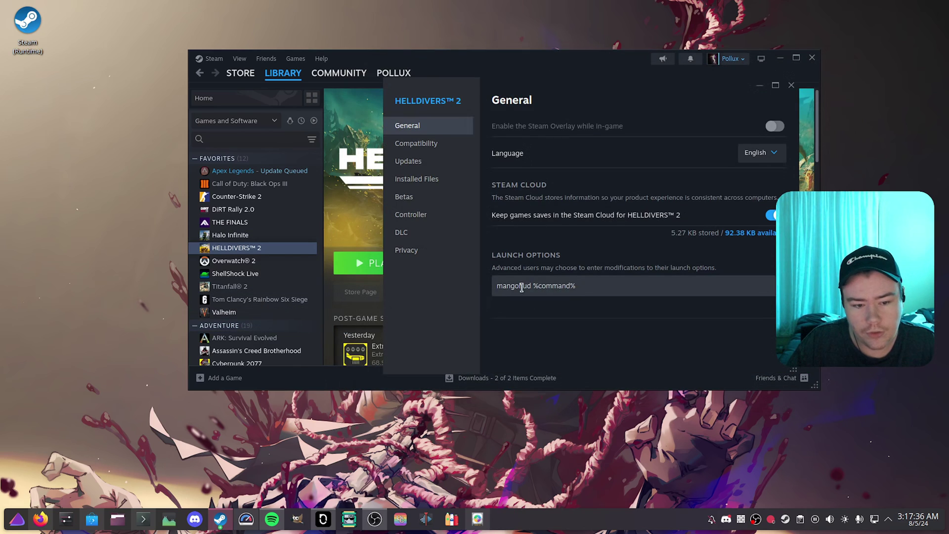
drag(588, 287, 466, 294)
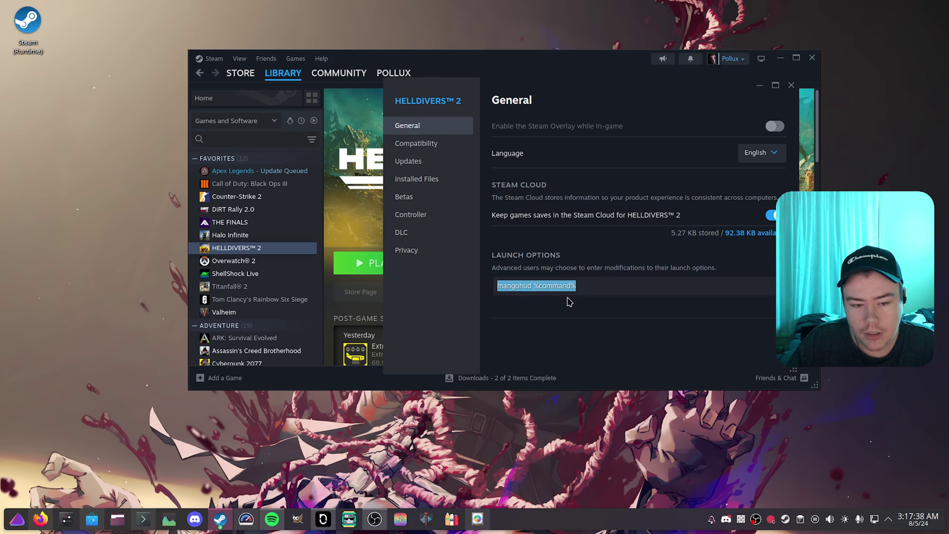
Try adding "gamemoderun" between "mangohud" and "%command%" in the HELLDIVERS 2 launch options, and delete it again.
click(591, 288)
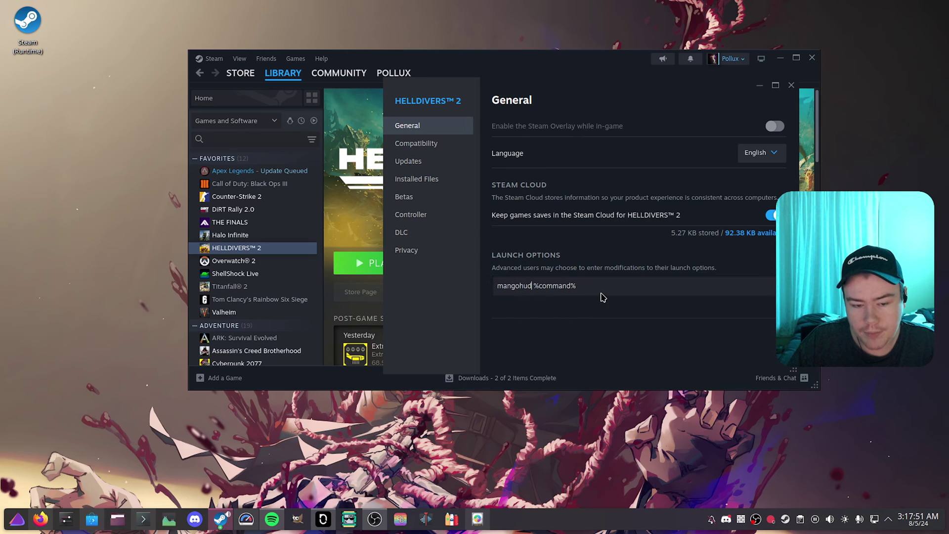
text(gamemo)
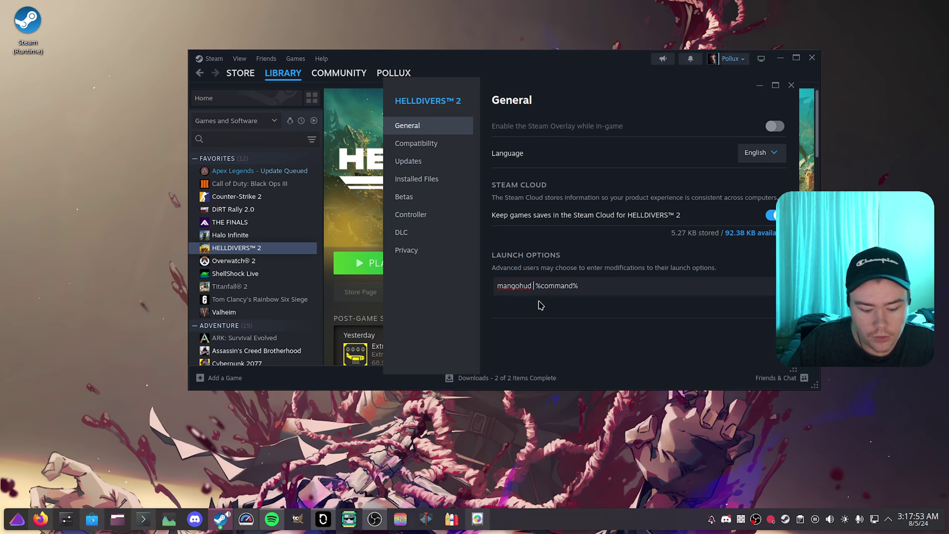
text(derun)
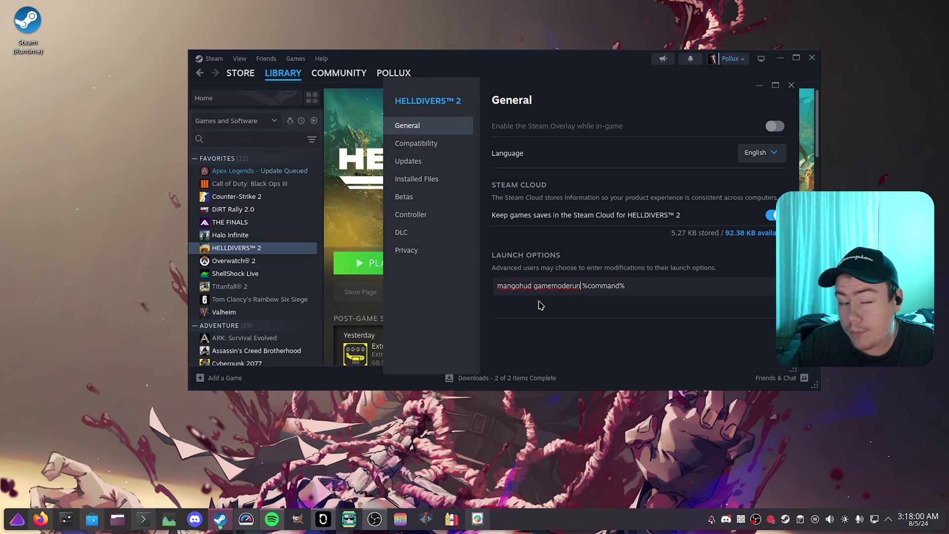
drag(580, 286, 536, 286)
key(BackSpace)
key(BackSpace)
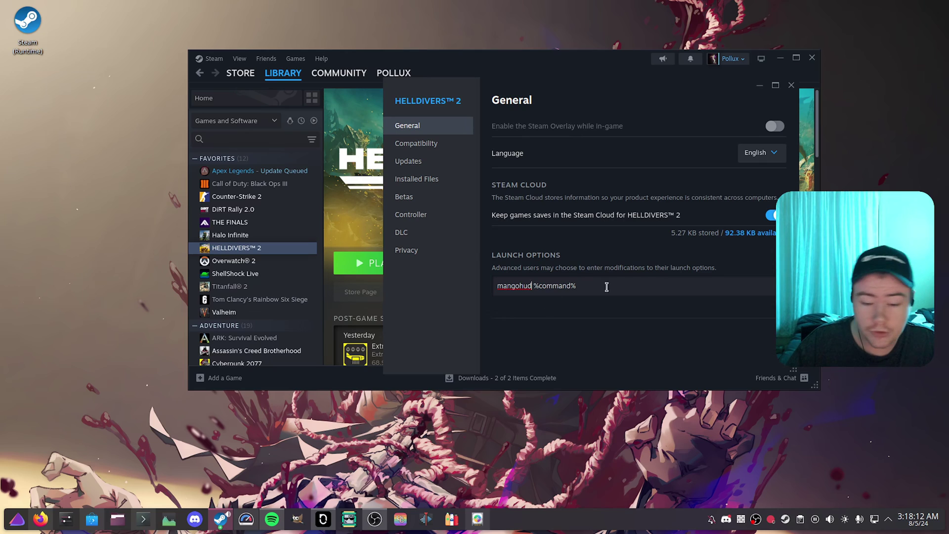
Try adding "PROTON_LOG=1" before "%command%" in the HELLDIVERS 2 launch options, and undo the addition.
click(537, 286)
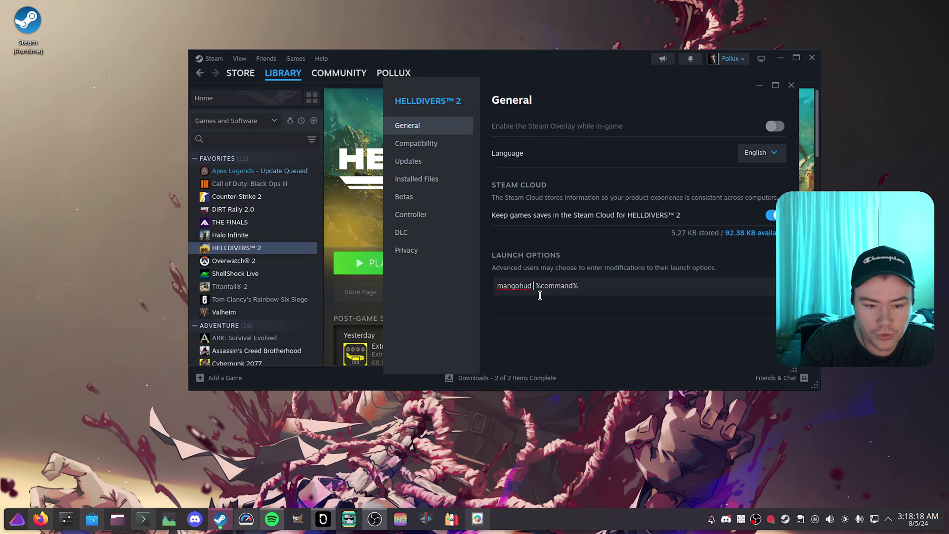
text(PROTON_)
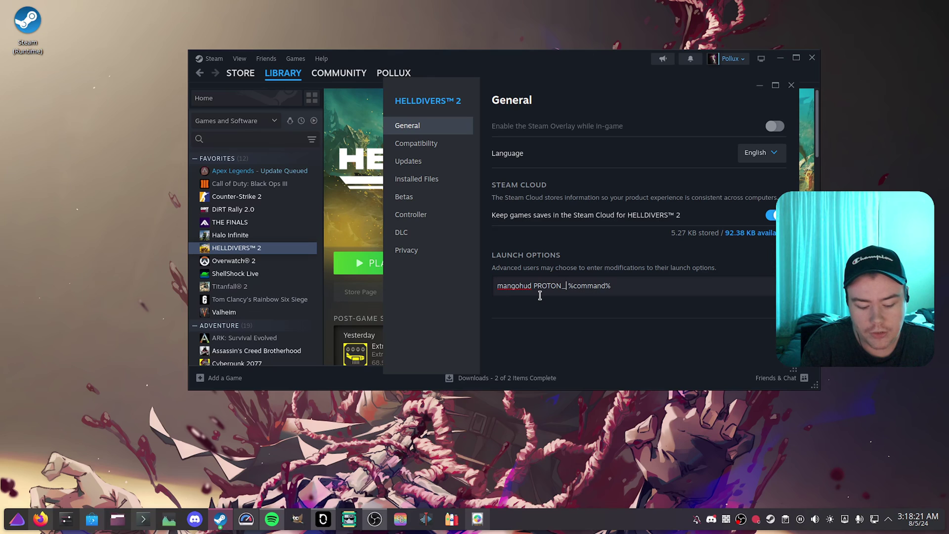
text(LOG=1)
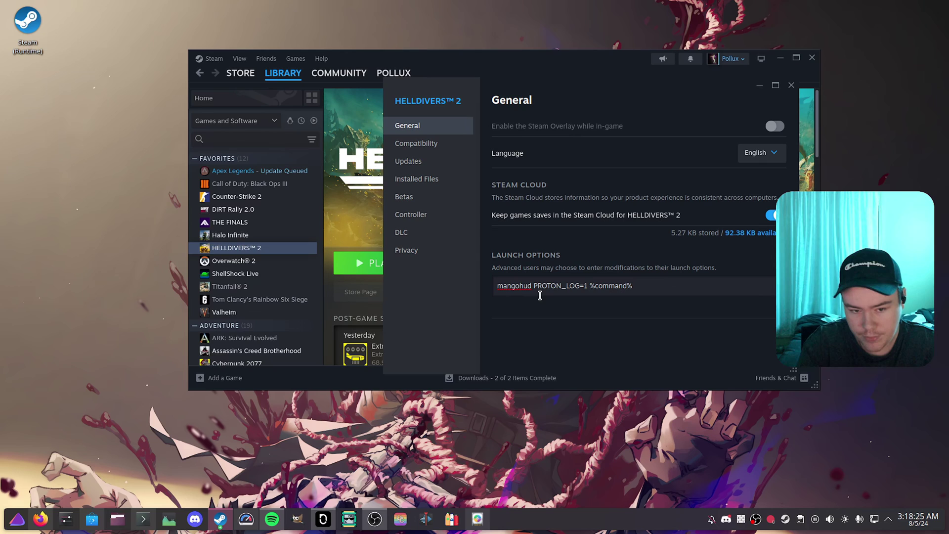
key(ctrl+z)
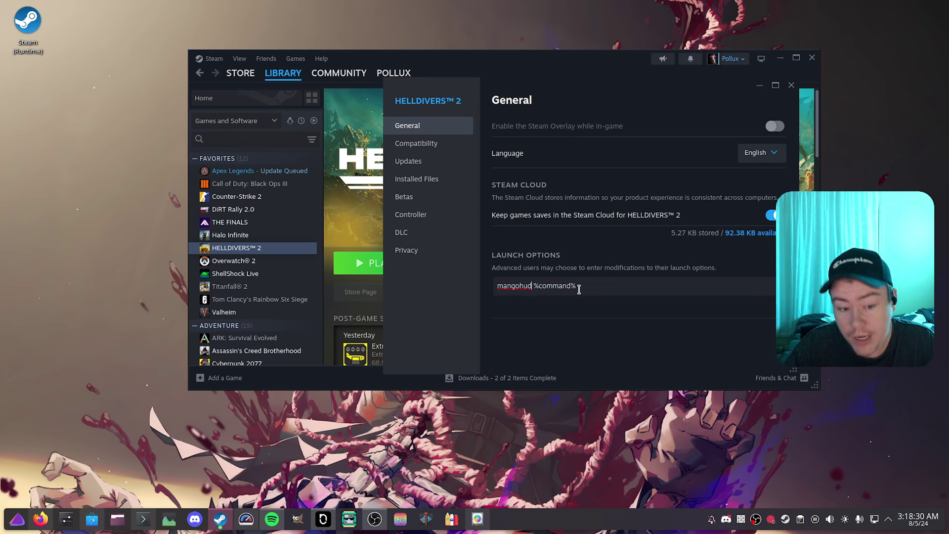
Highlight "mangohud" in the launch options and close the HELLDIVERS 2 properties.
drag(498, 286, 533, 290)
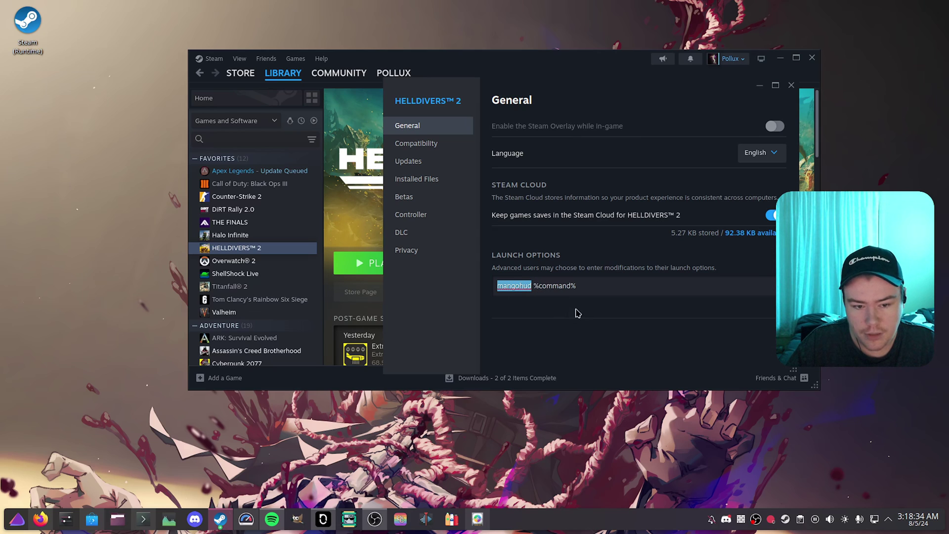
click(590, 324)
click(791, 85)
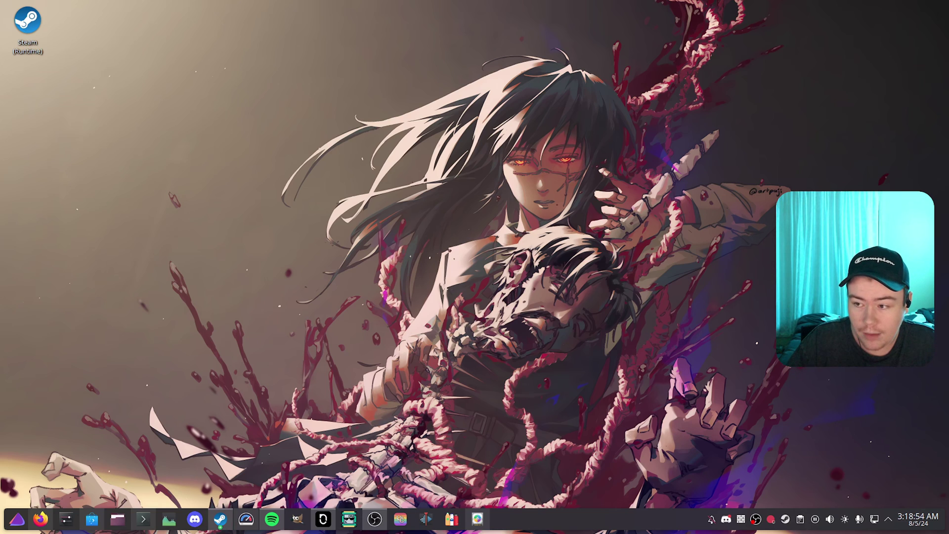
Quit the Discord instance running in the background.
right_click(725, 519)
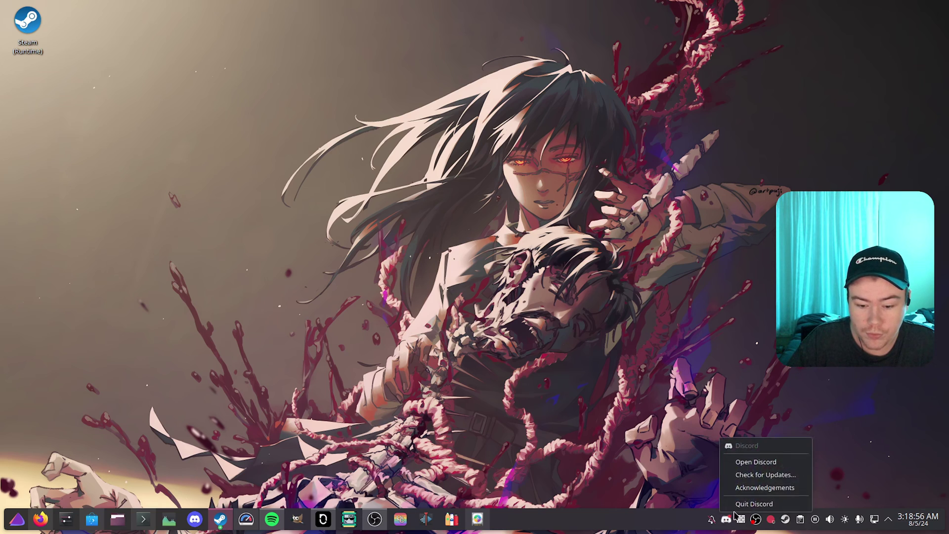
click(742, 500)
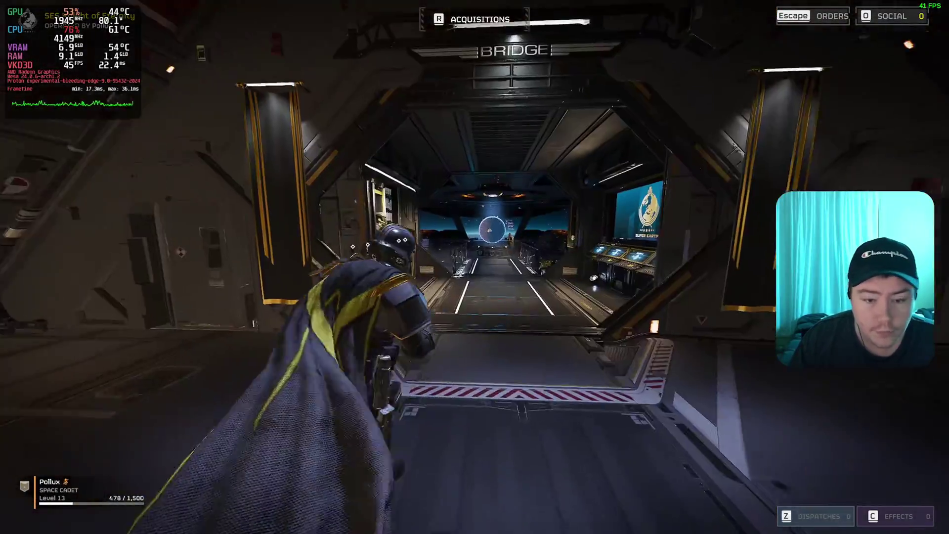
View the armory's character page and the Acquisition Center in HELLDIVERS 2 with the MangoHud overlay running, closing each screen.
key(e)
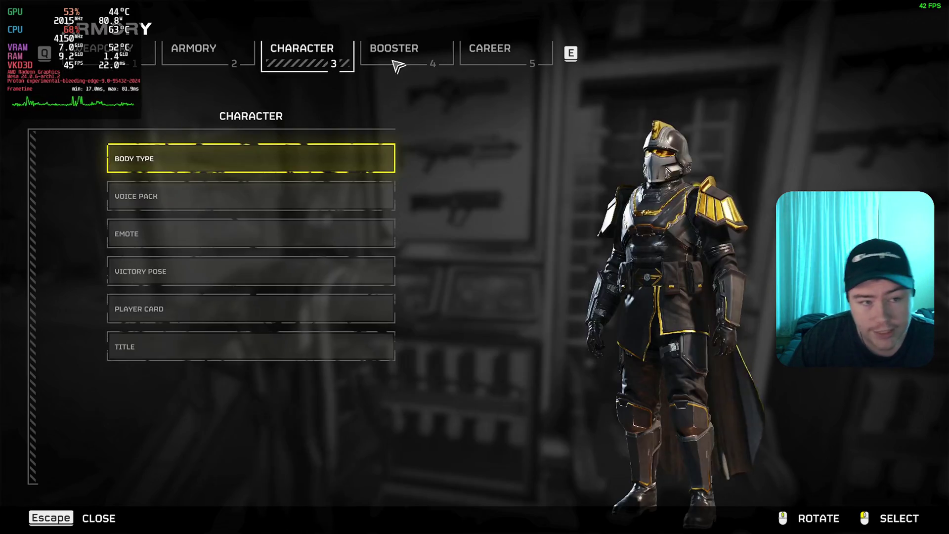
key(Escape)
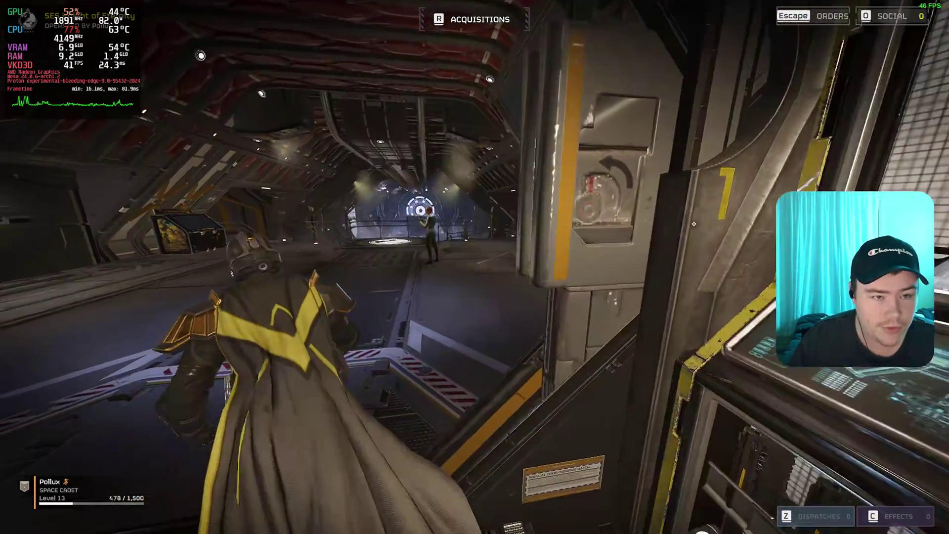
key(r)
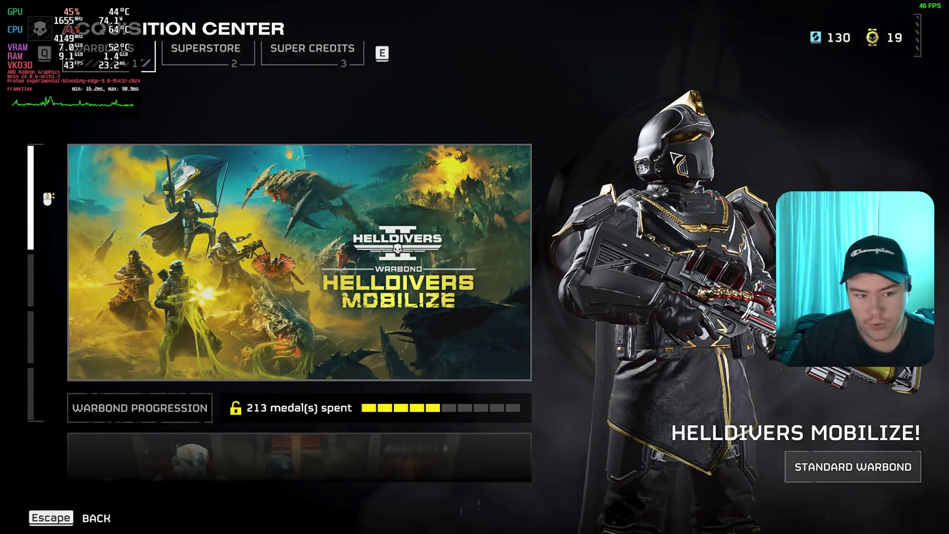
key(Escape)
Walk to a ship management terminal, browse the stratagems list down to the Bridge section, and close the screen.
key(w)
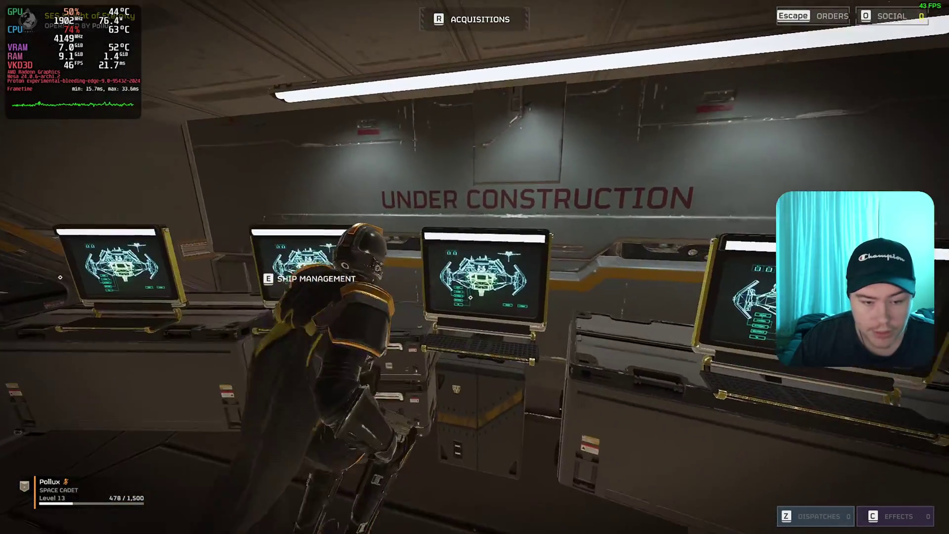
key(e)
click(212, 60)
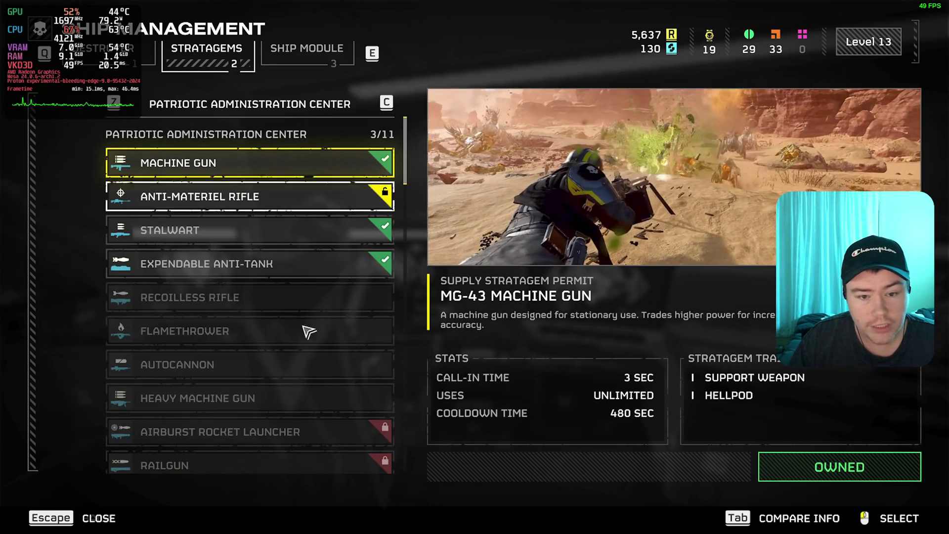
scroll(307, 328, down, 7)
scroll(255, 366, down, 10)
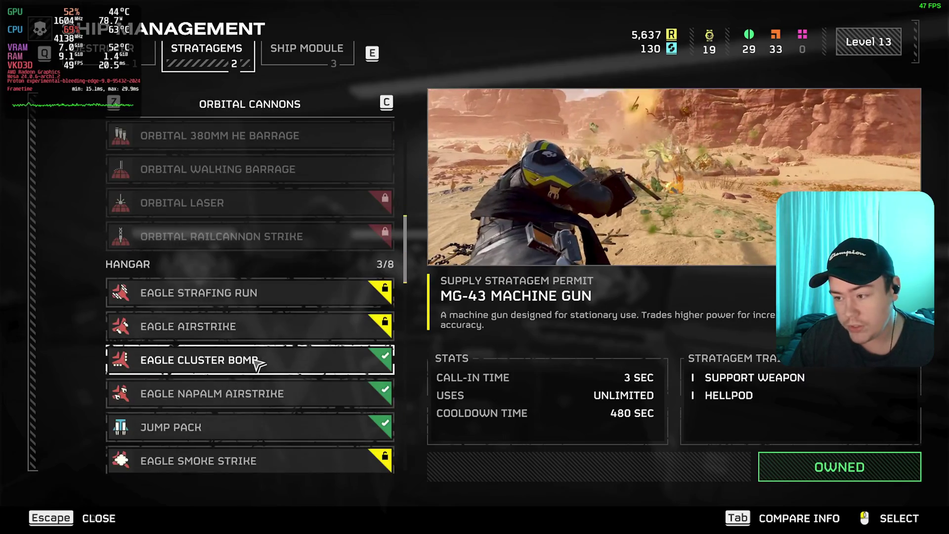
scroll(267, 368, down, 8)
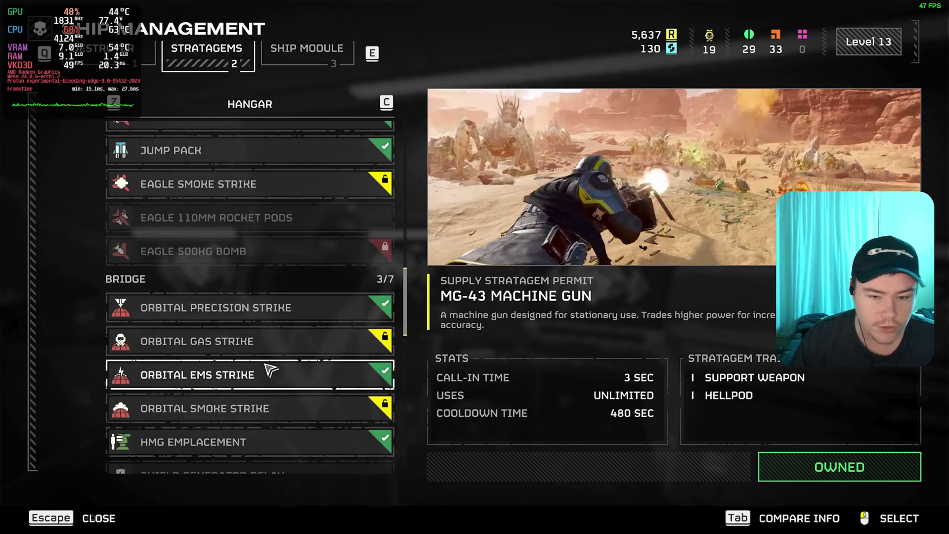
key(Escape)
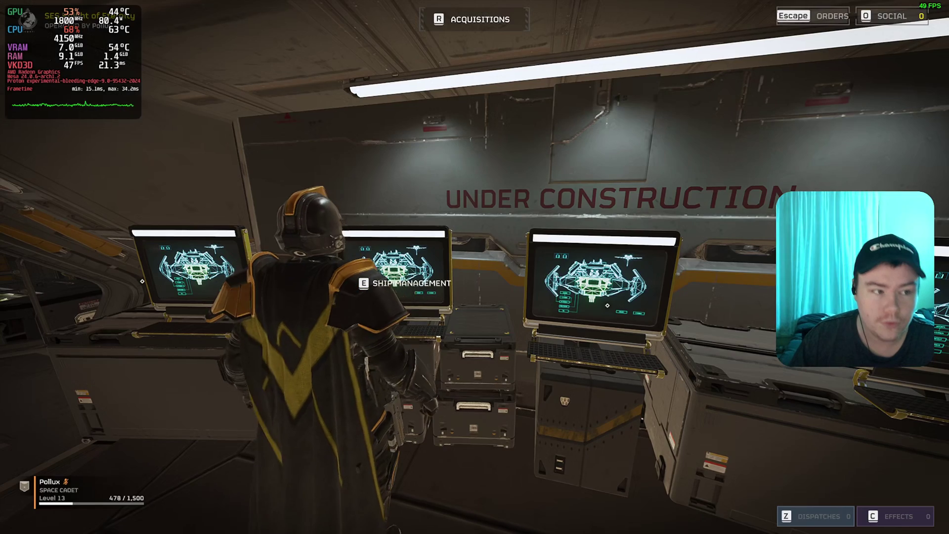
Open the game menu, leave HELLDIVERS 2 for the desktop, and close the game's window.
key(Escape)
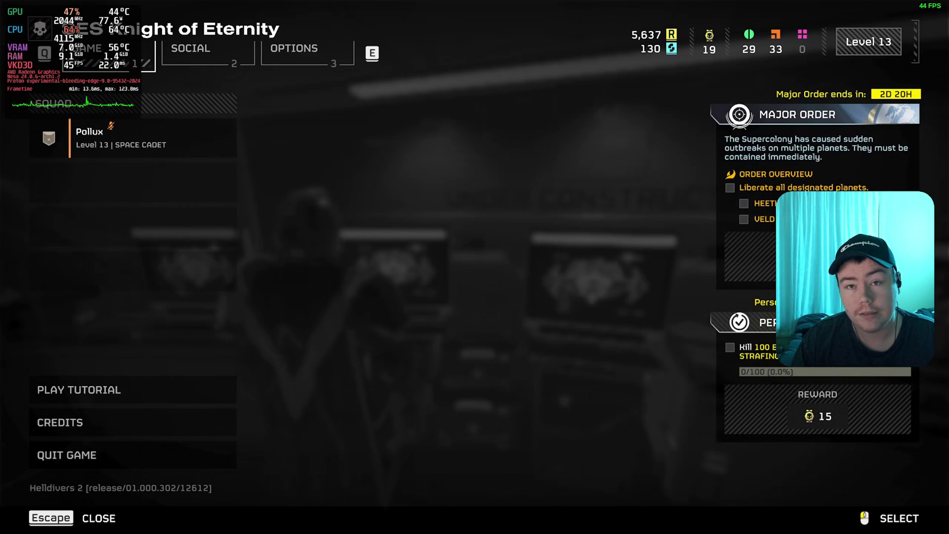
key(super)
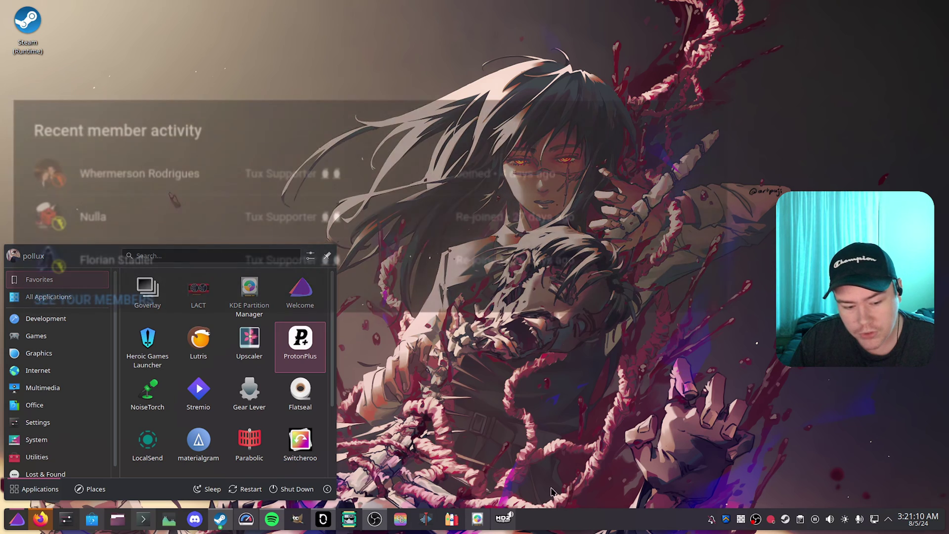
right_click(503, 518)
click(540, 501)
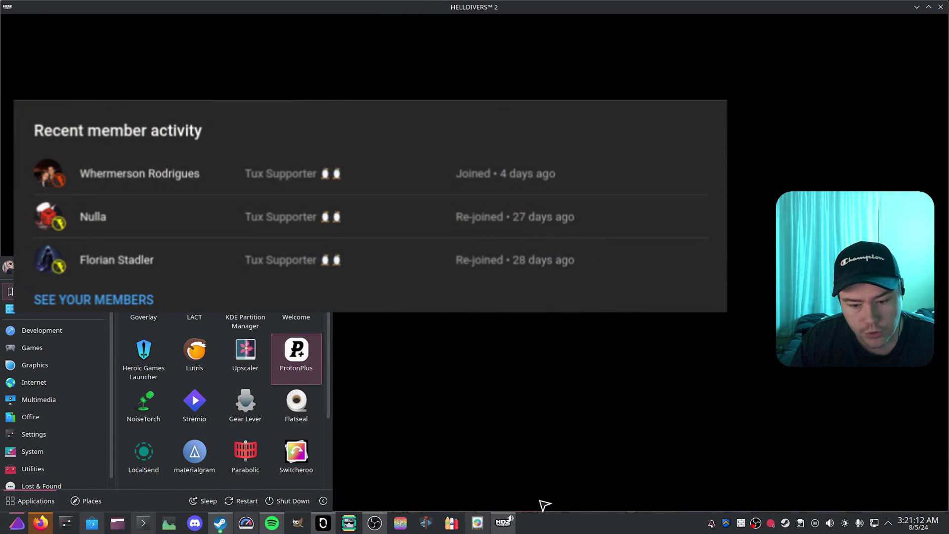